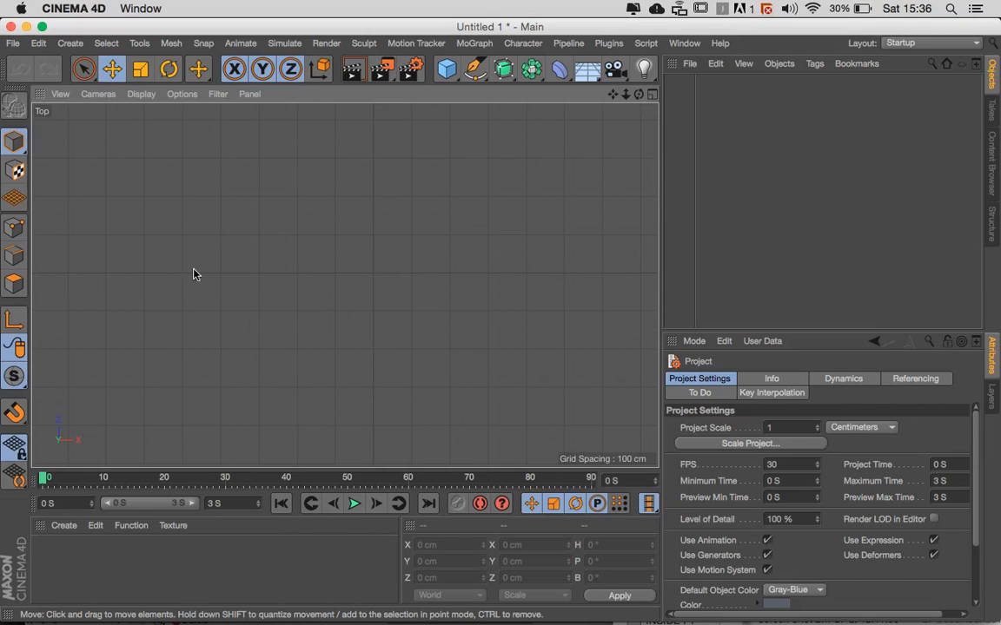
- Set the unit display in the application's Units preferences to Millimeters
click(38, 45)
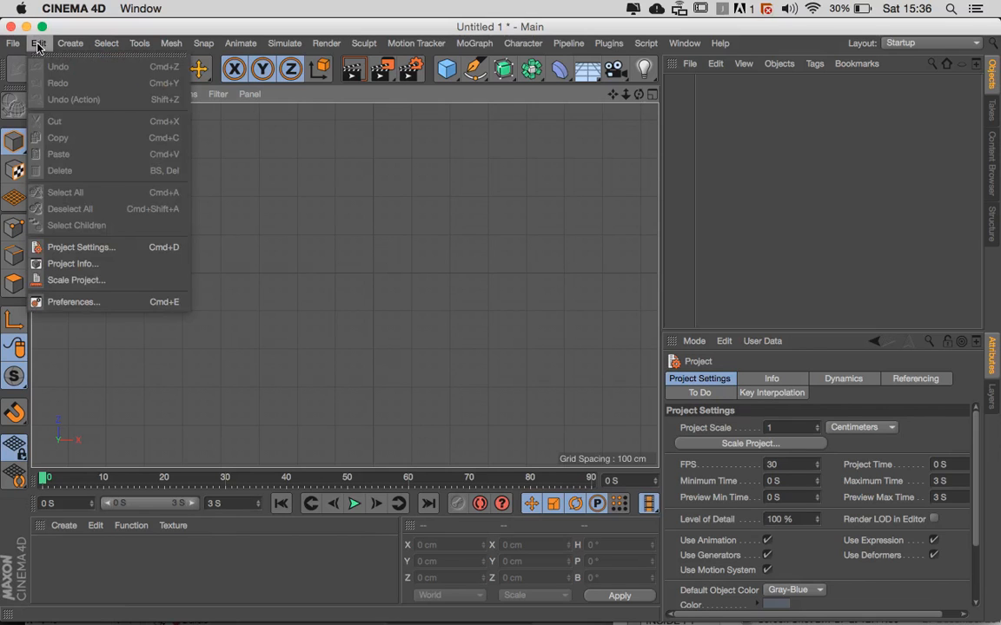
click(64, 303)
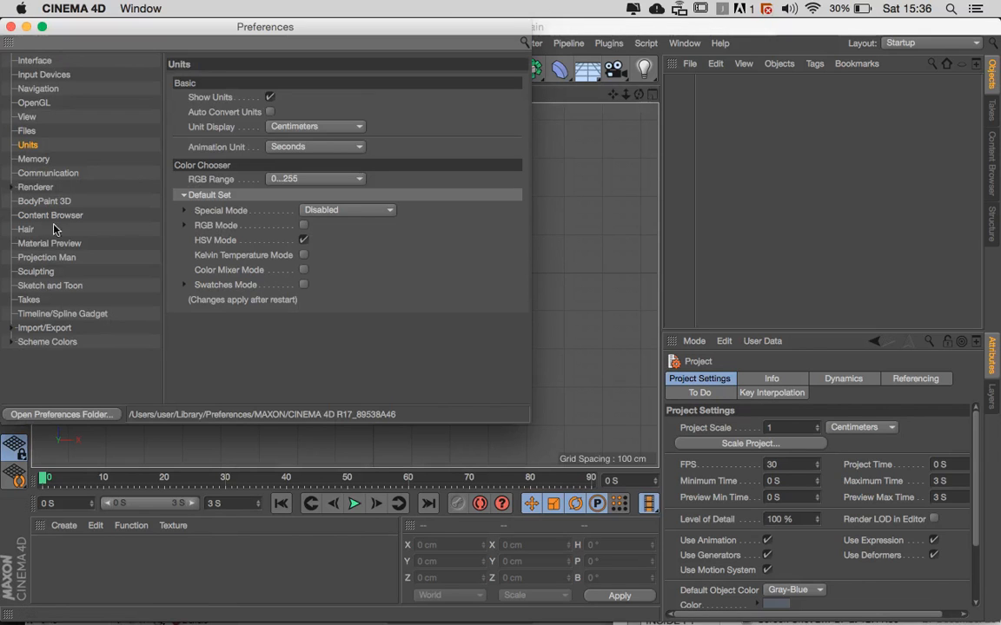
click(31, 157)
click(28, 144)
click(311, 128)
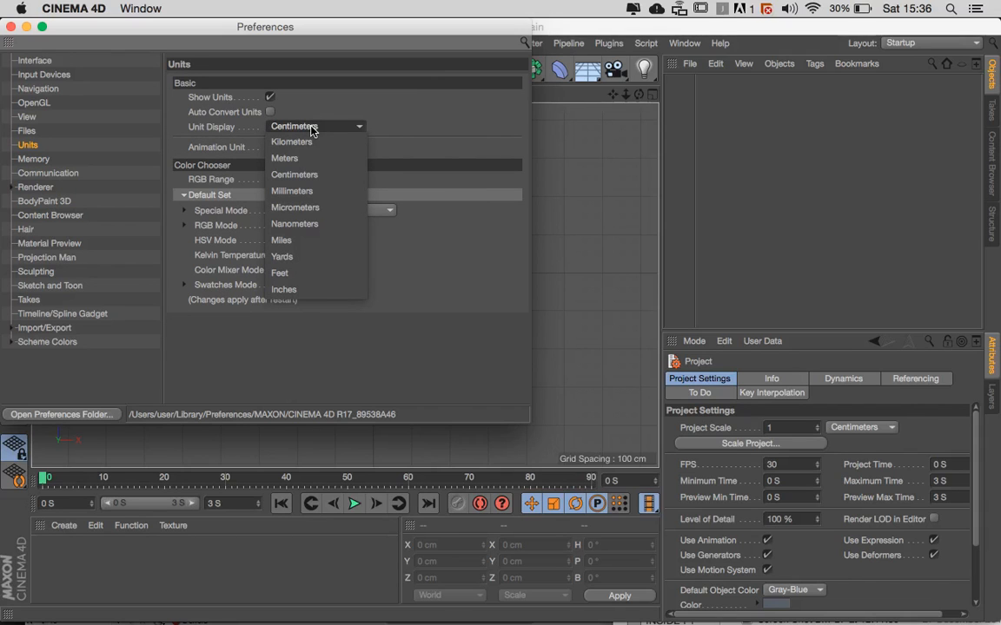
click(292, 192)
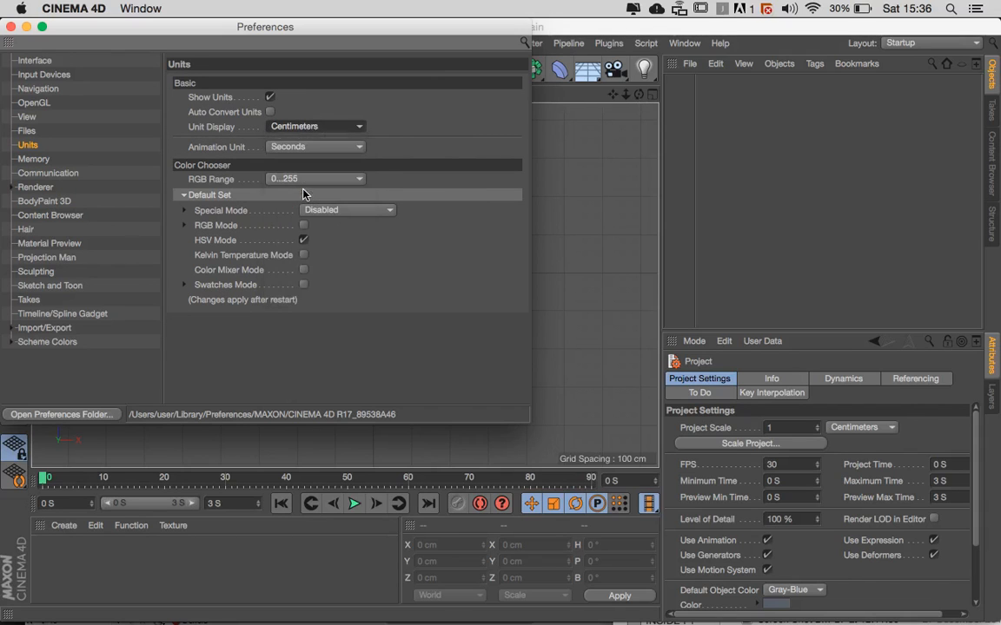
click(11, 26)
- Set the project scale to 1 Millimeters in the project settings and recheck the Units preferences
click(38, 44)
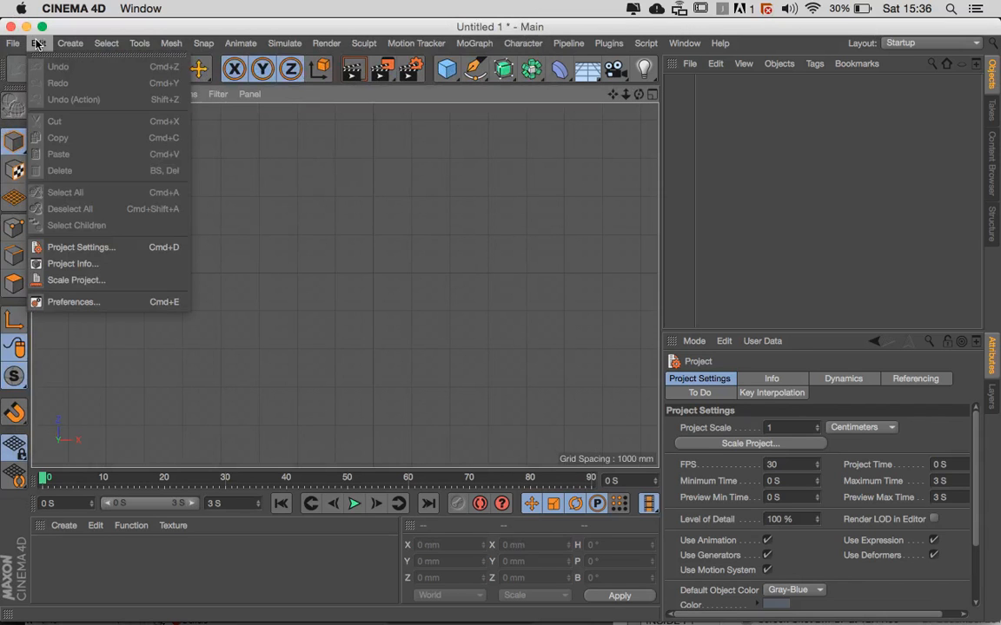
click(85, 247)
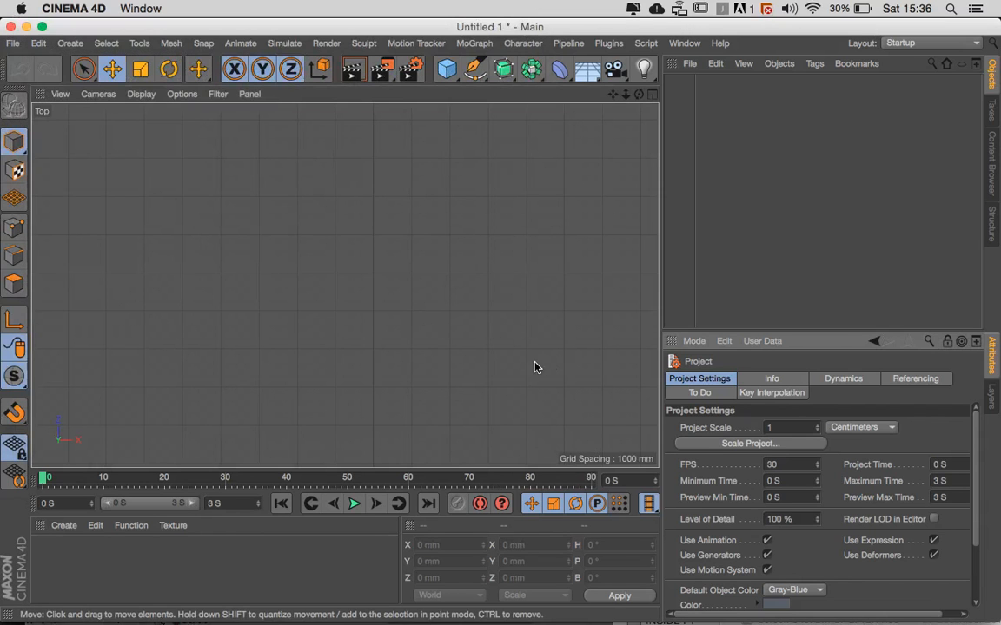
mouse_move(974, 509)
mouse_down()
mouse_move(975, 522)
mouse_move(974, 509)
mouse_up()
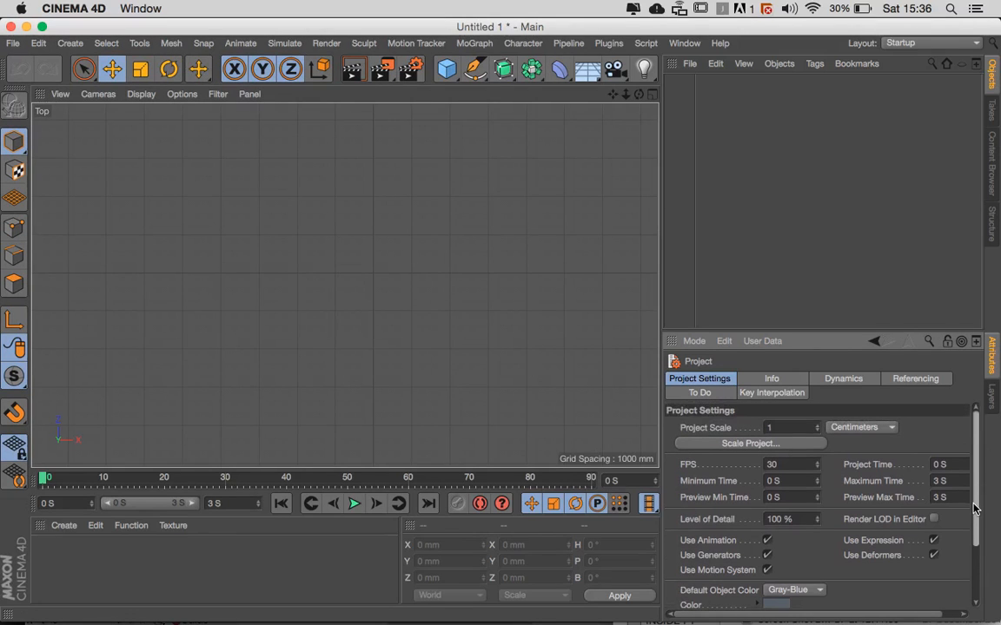
click(866, 430)
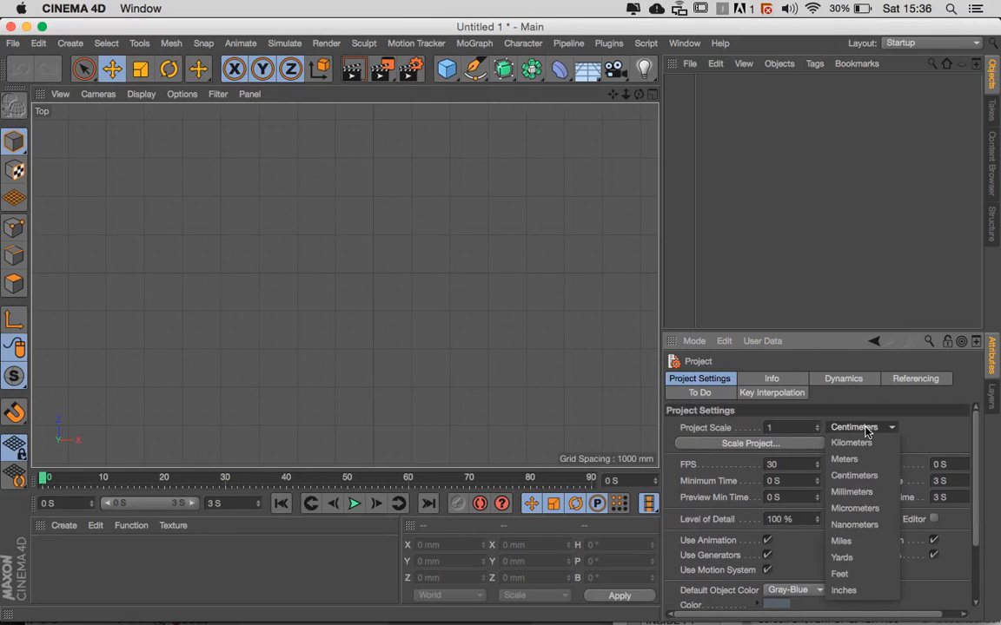
click(866, 493)
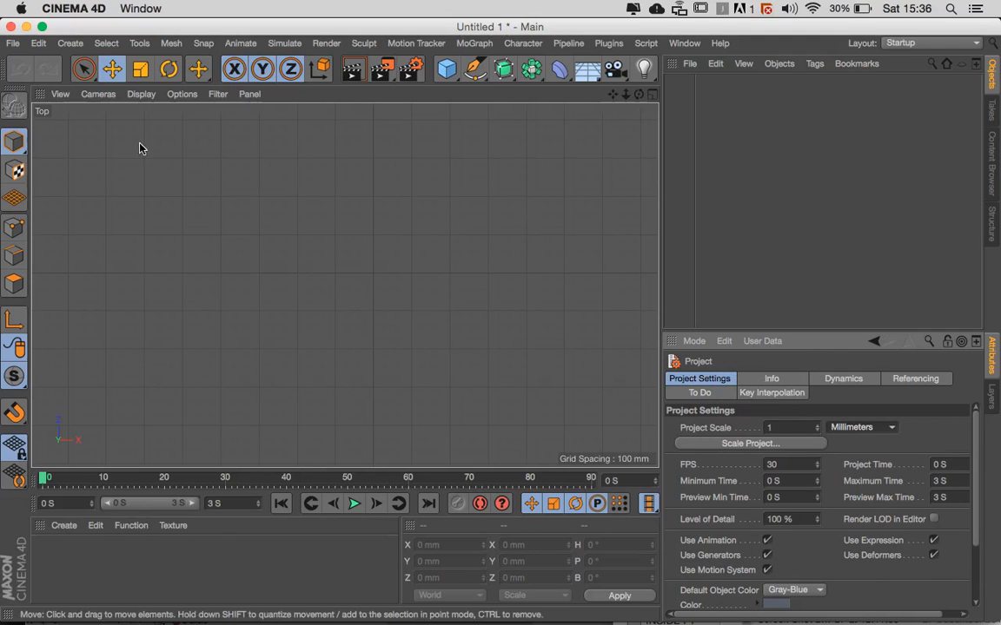
click(13, 42)
mouse_move(38, 42)
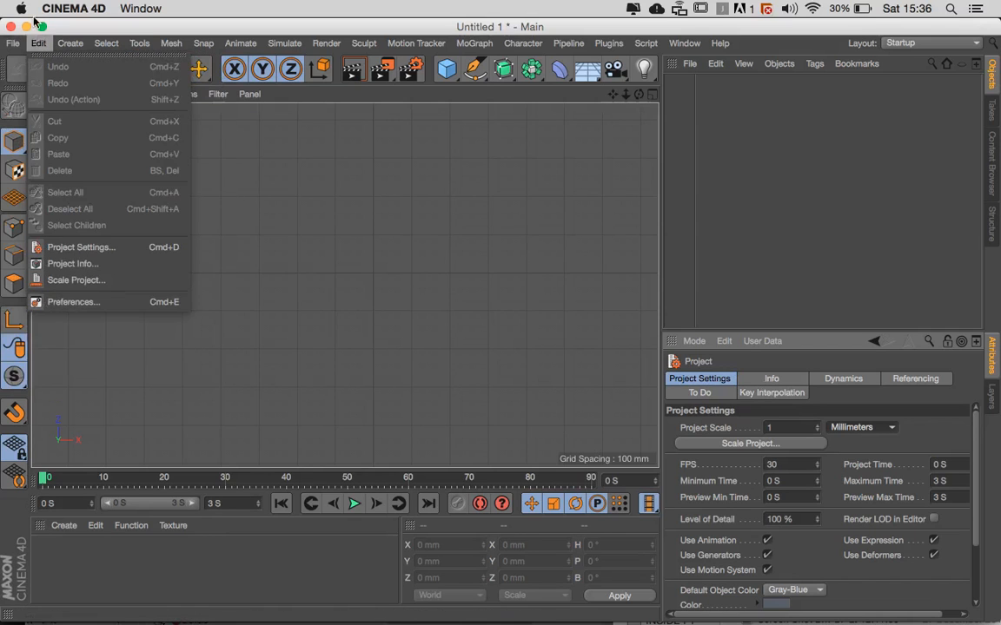
click(66, 302)
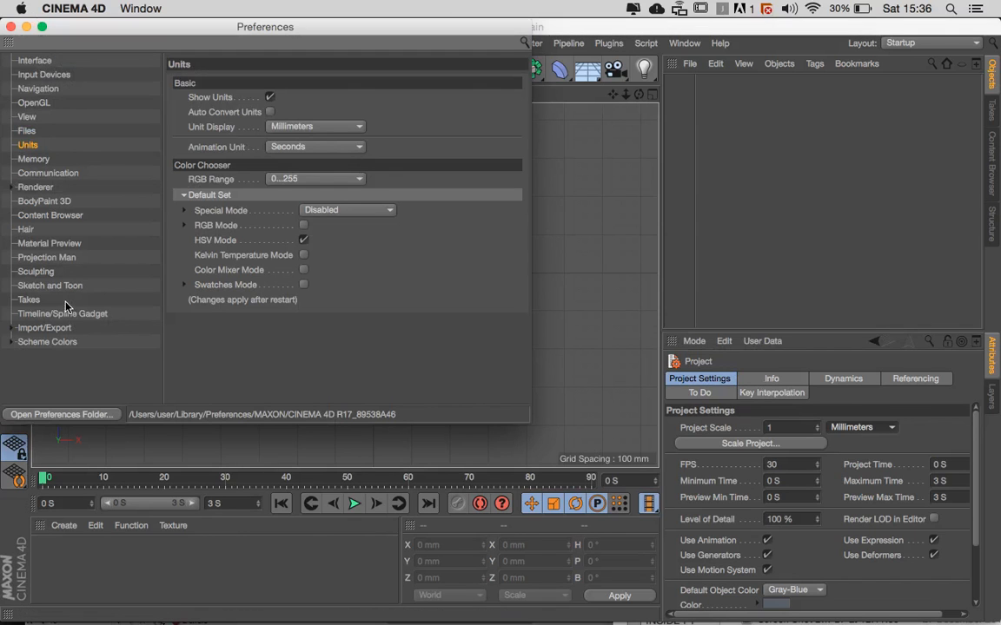
click(11, 27)
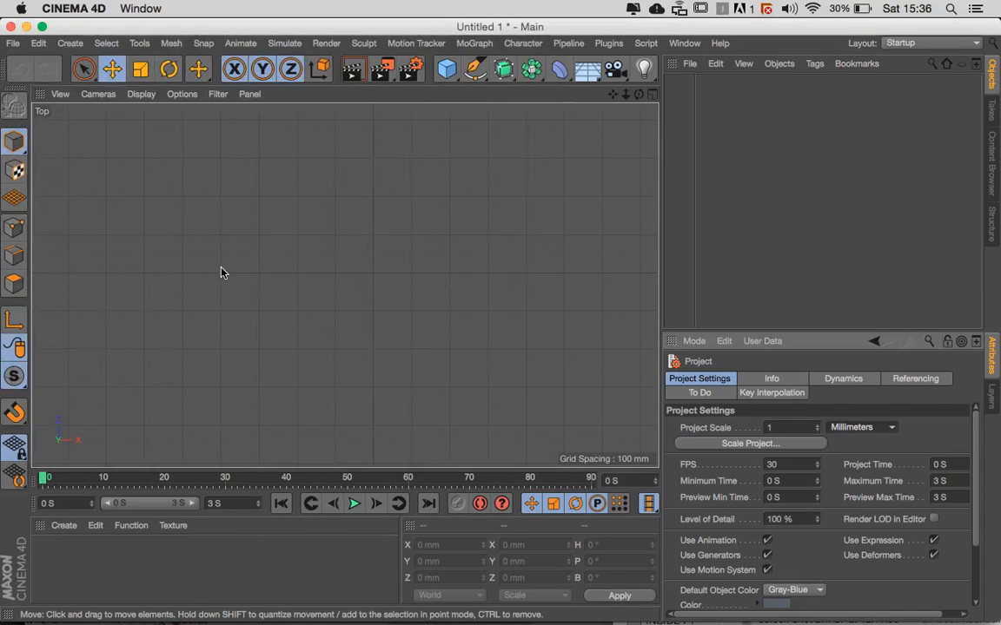
- Hide the grid in the Top view using the display filter, and show it again
scroll(378, 324, up, 5)
scroll(379, 324, down, 5)
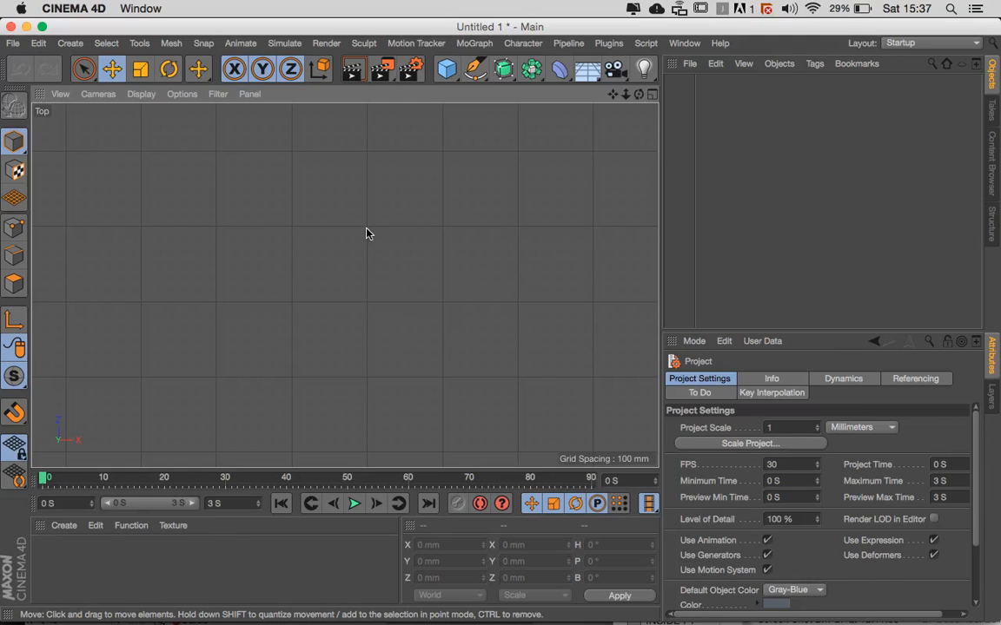
scroll(366, 233, down, 2)
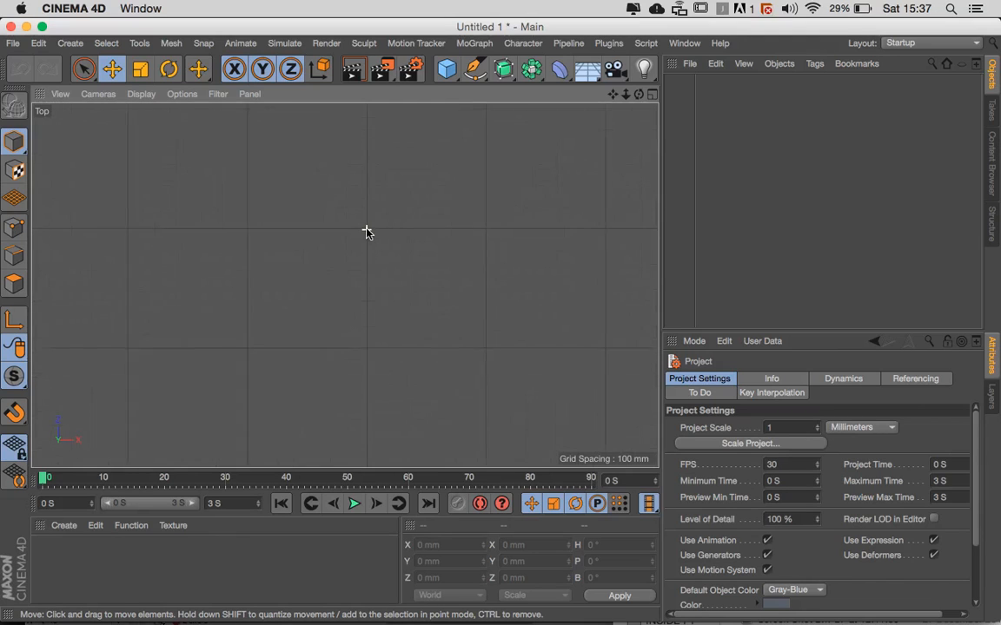
scroll(367, 233, up, 5)
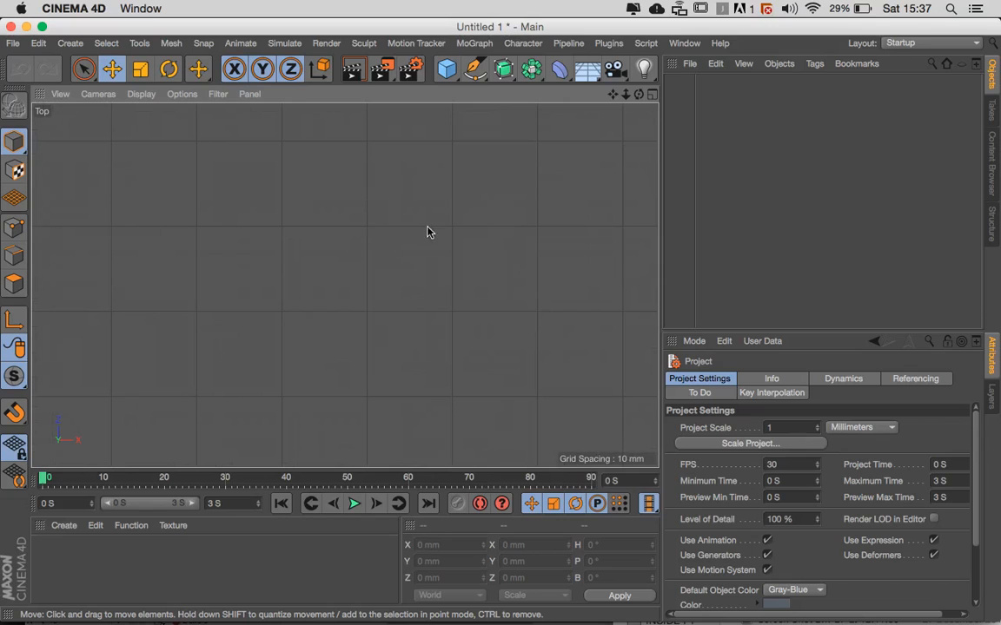
click(218, 93)
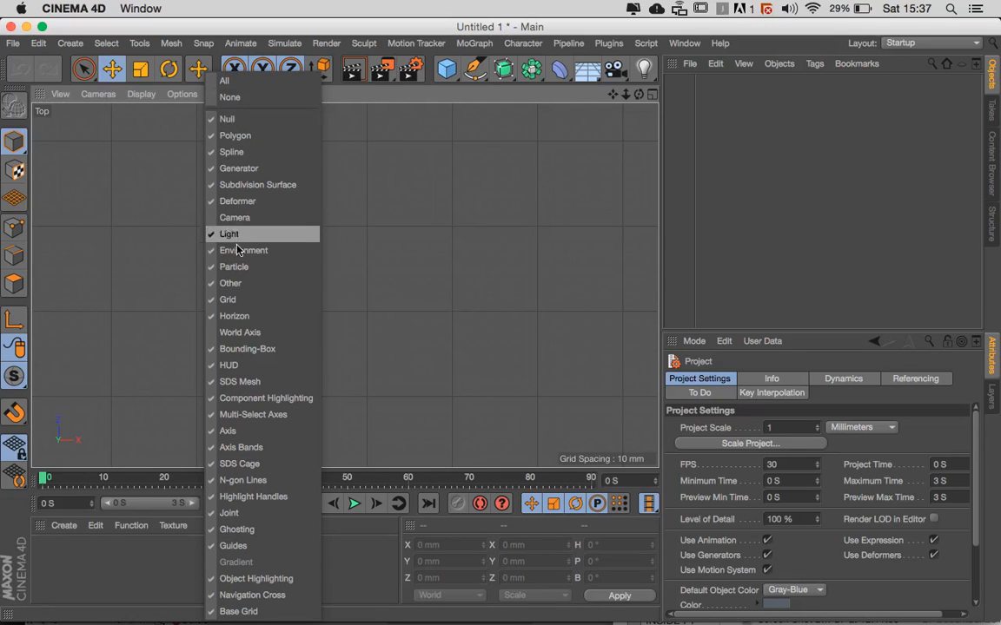
click(219, 299)
scroll(351, 331, down, 3)
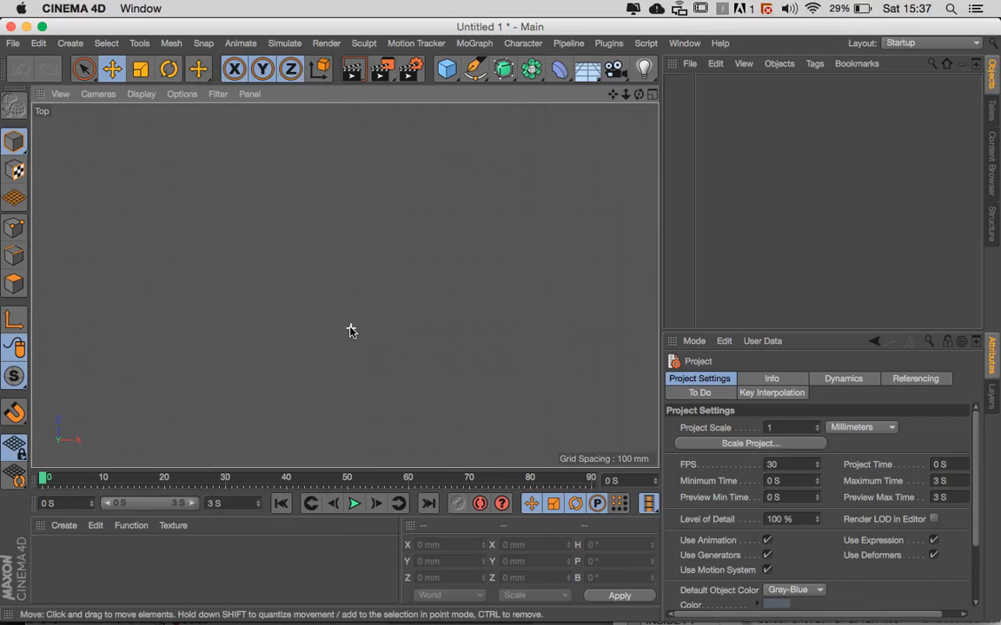
click(218, 95)
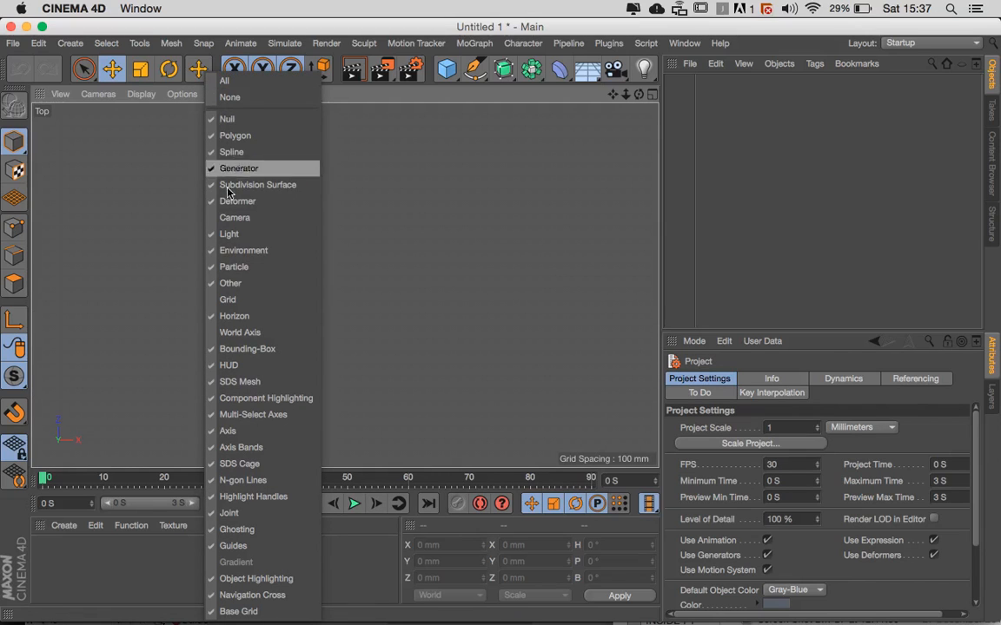
click(229, 301)
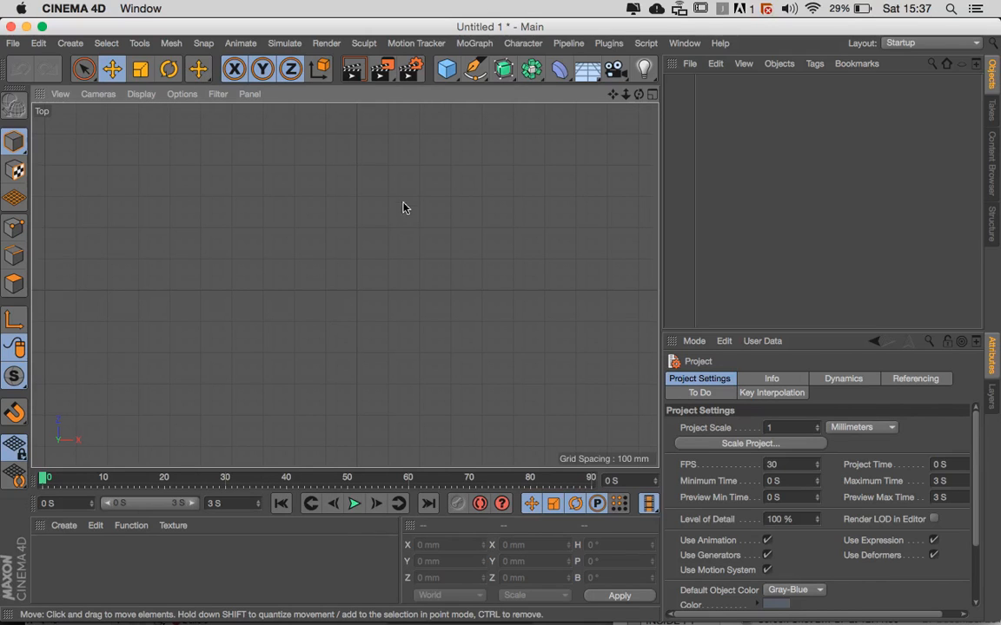
- Add a cube primitive to the scene and switch the viewport to the Perspective view
click(452, 74)
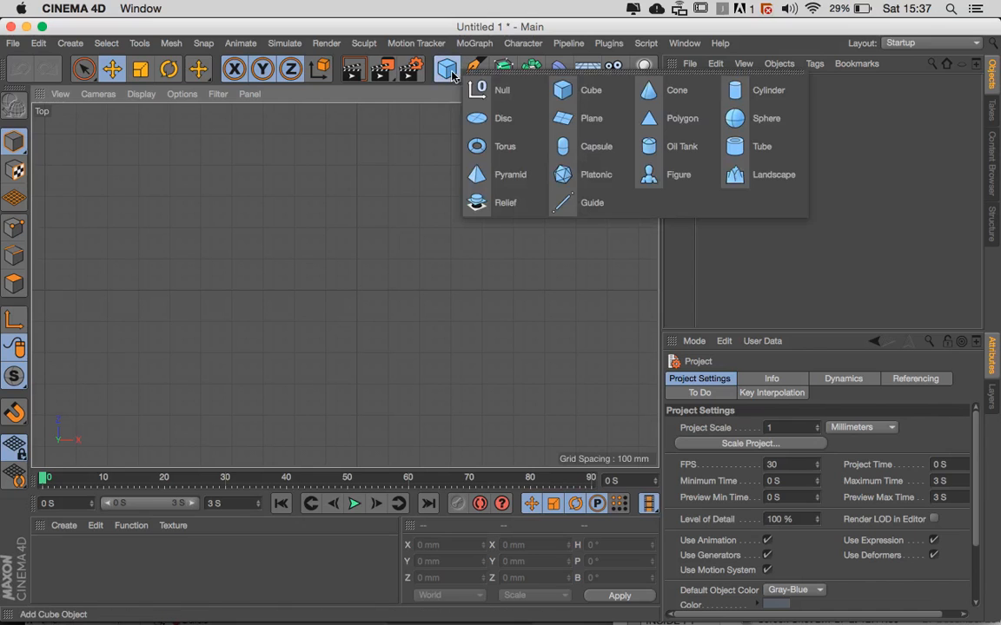
click(564, 95)
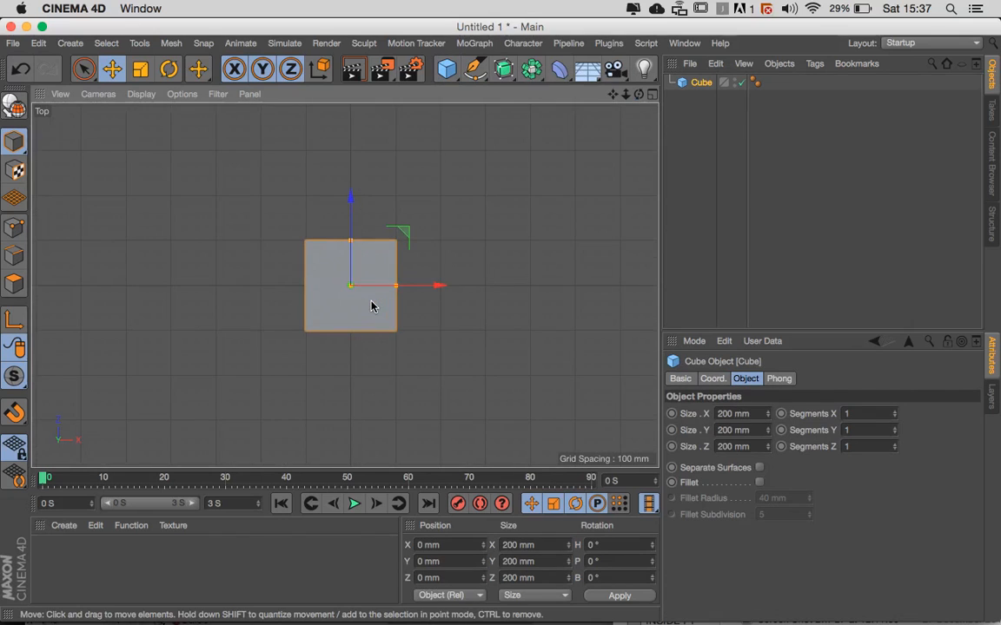
key(F1)
scroll(371, 306, down, 5)
alt+drag(424, 314, 380, 279)
scroll(369, 327, up, 5)
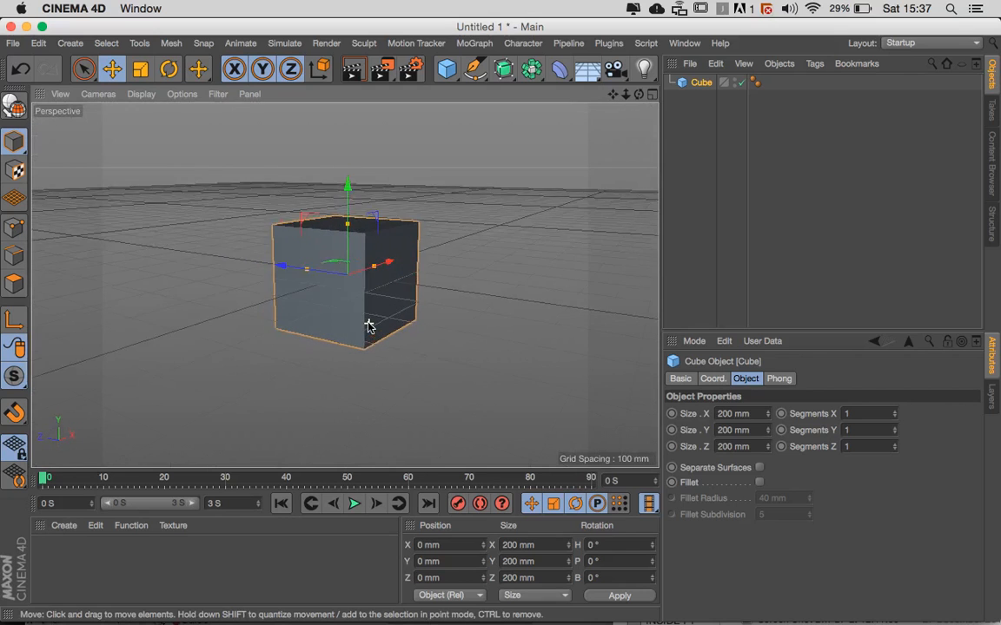
alt+drag(369, 326, 413, 365)
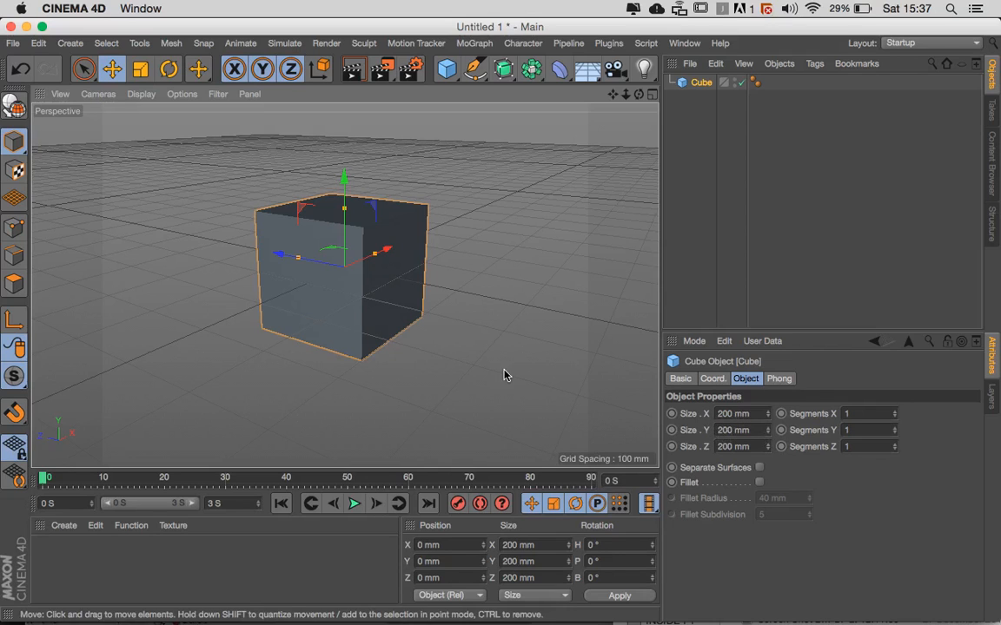
- Set the cube's X, Y and Z sizes to 100 mm each
double_click(729, 414)
text(100)
key(Tab)
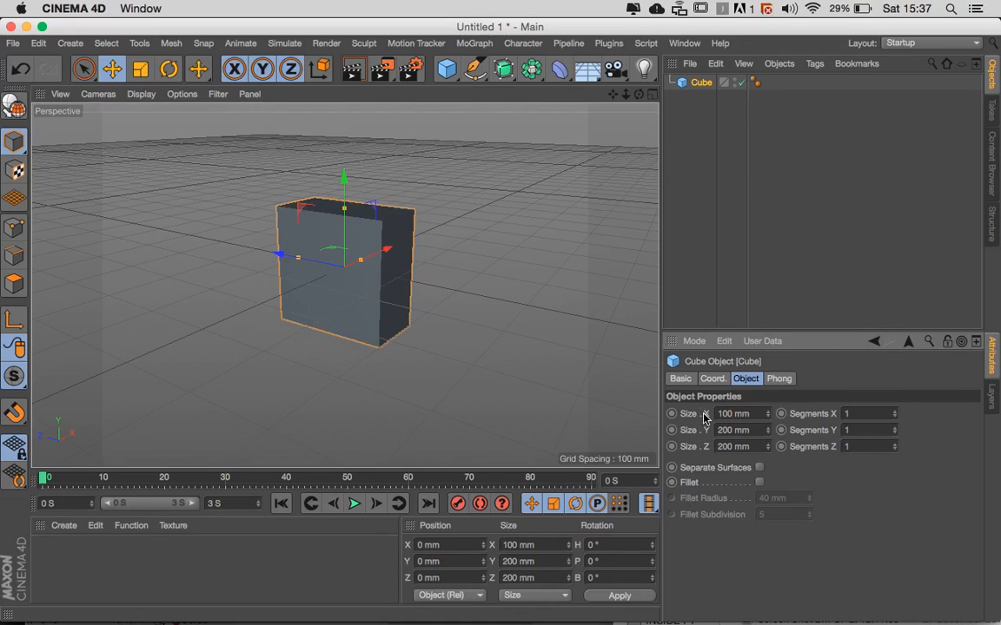
text(1)
key(Tab)
text(100)
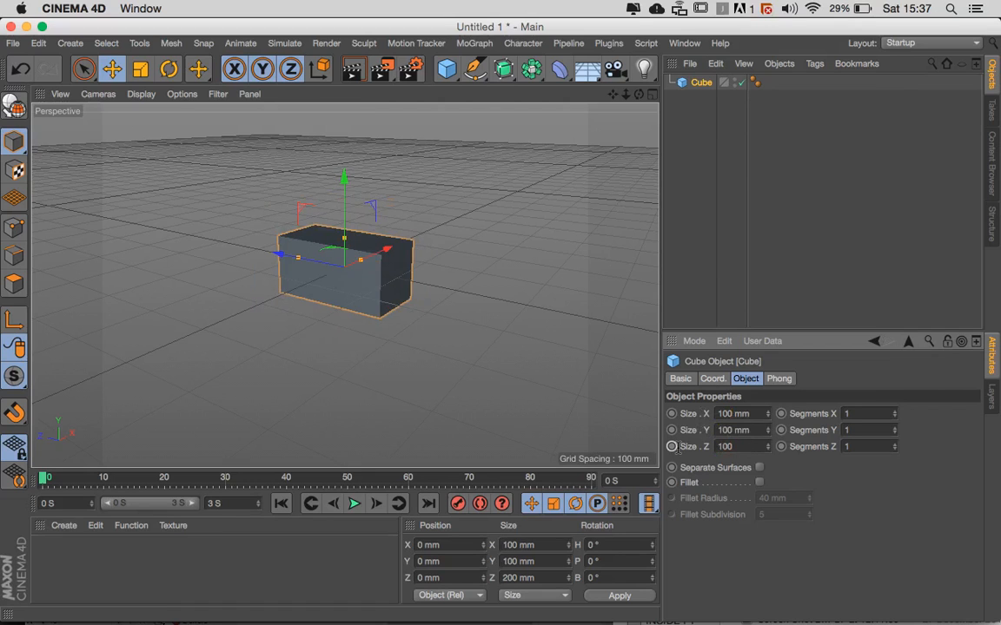
key(Return)
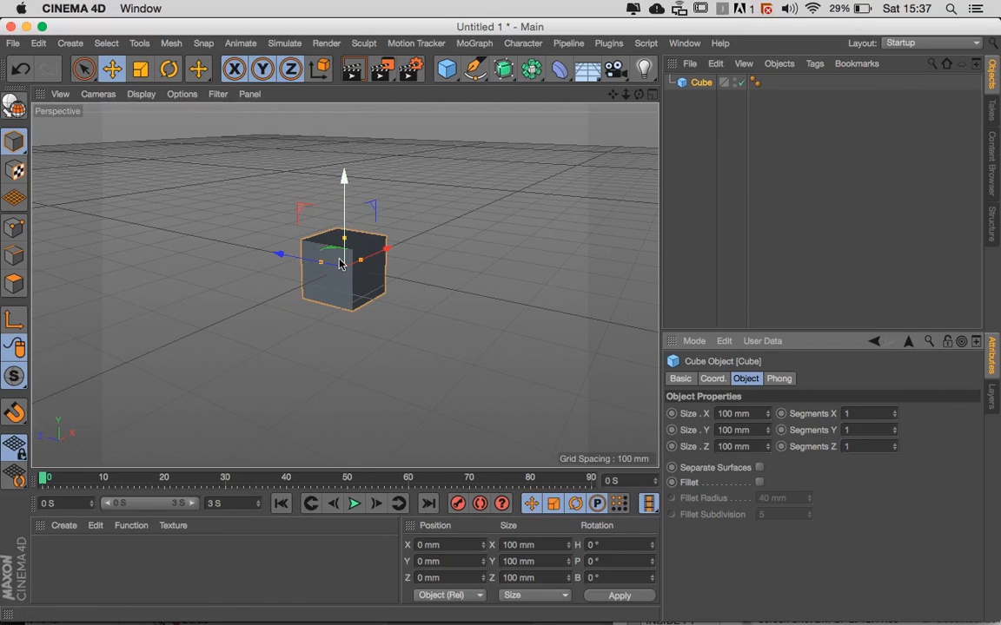
- Set the cube's Y position to 100 mm
scroll(341, 265, up, 5)
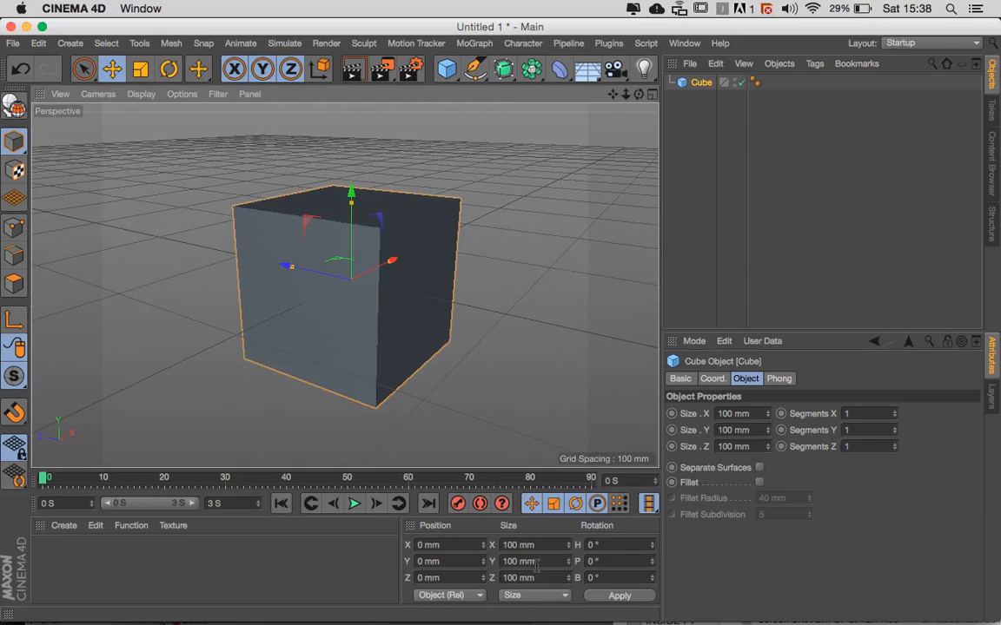
drag(447, 563, 388, 563)
text(1)
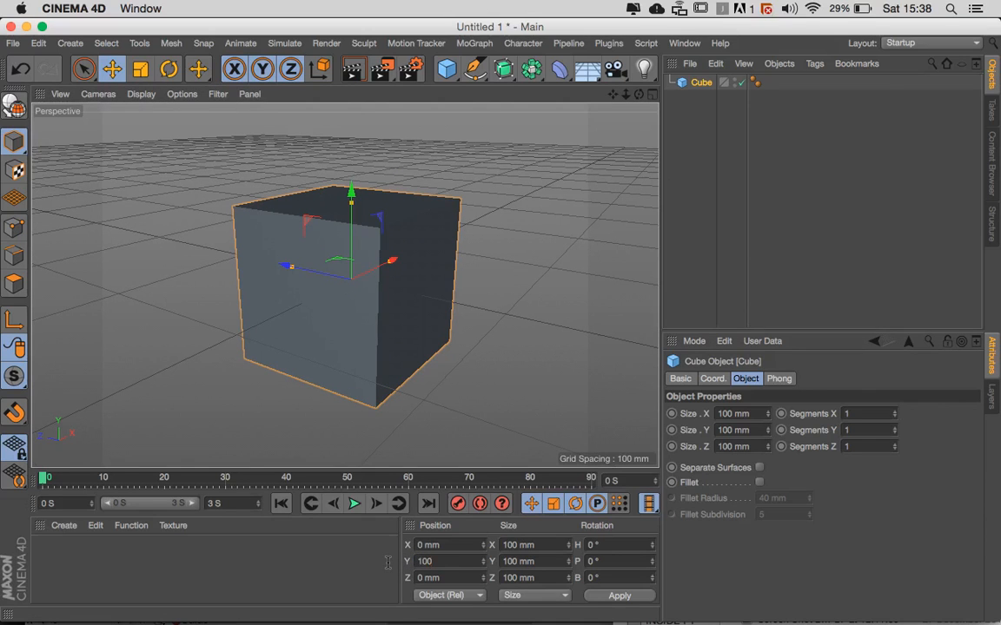
text(00)
key(Return)
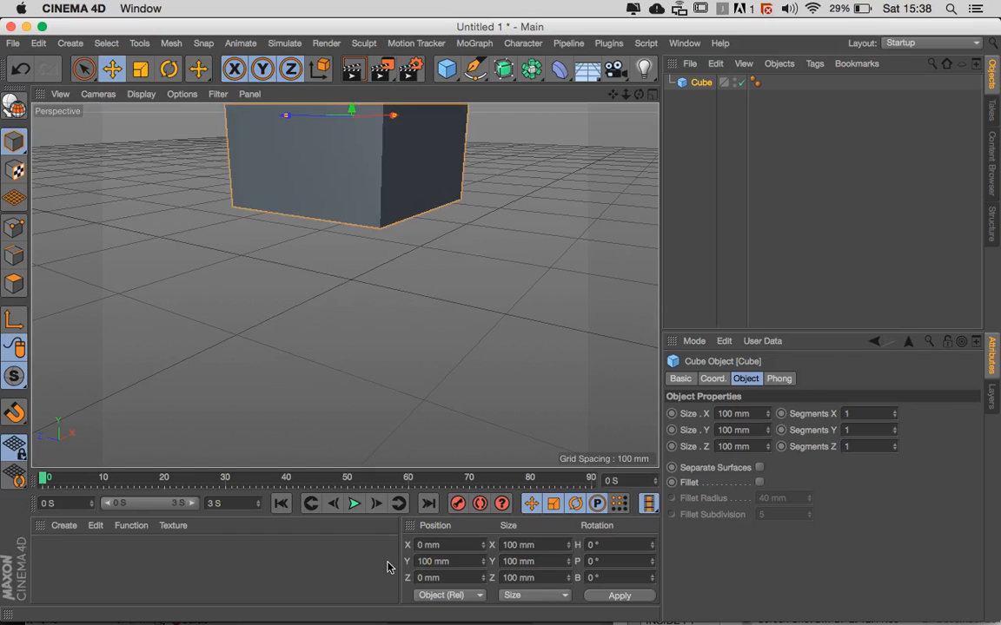
- Lower the cube to a Y position of 50 mm so its base rests on the grid
alt+drag(368, 400, 398, 384)
drag(357, 126, 360, 216)
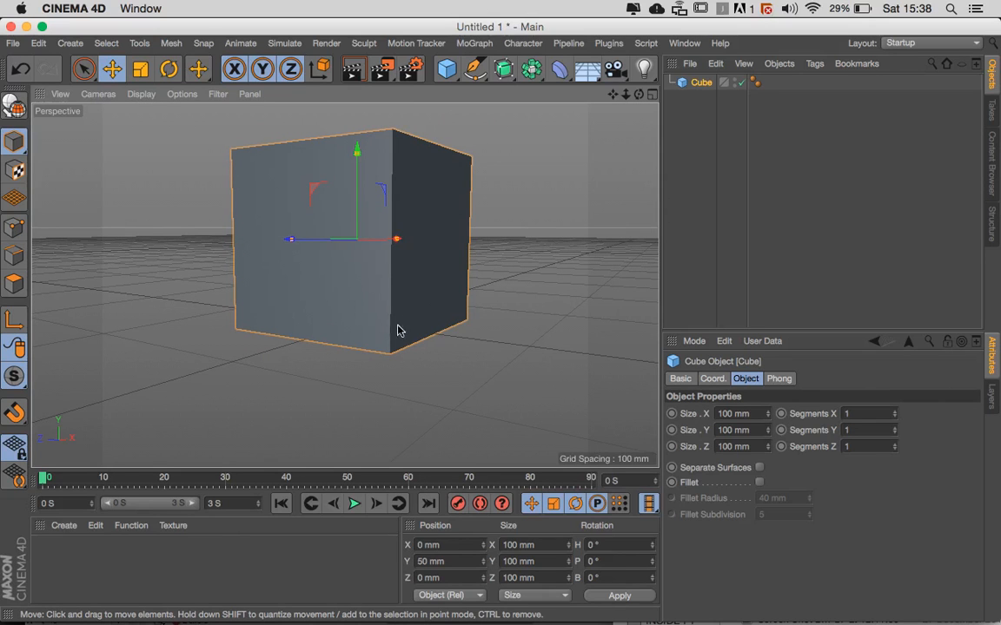
alt+drag(425, 336, 379, 372)
alt+right_drag(380, 372, 341, 371)
mouse_move(340, 370)
alt+mouse_down()
mouse_move(271, 364)
mouse_move(351, 370)
alt+mouse_up()
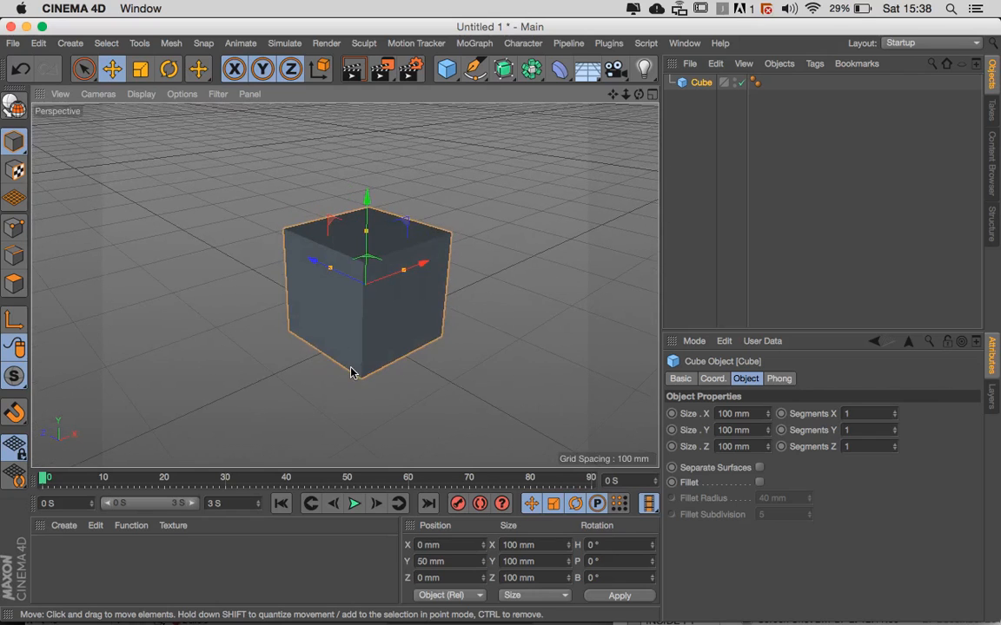
alt+drag(402, 331, 467, 346)
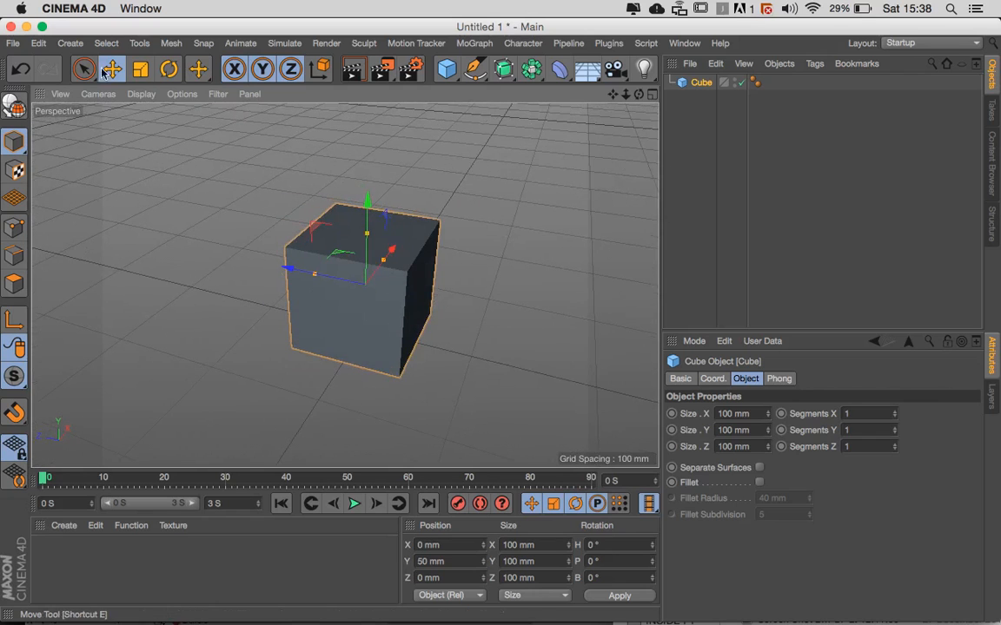
- Change the Perspective viewport's display mode to Hidden Line
click(141, 93)
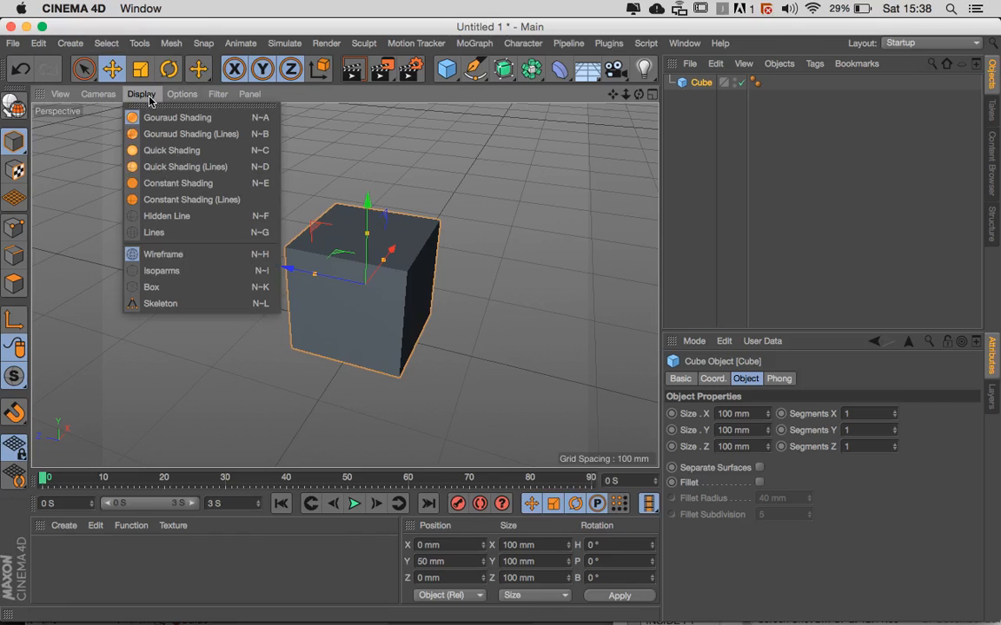
click(174, 215)
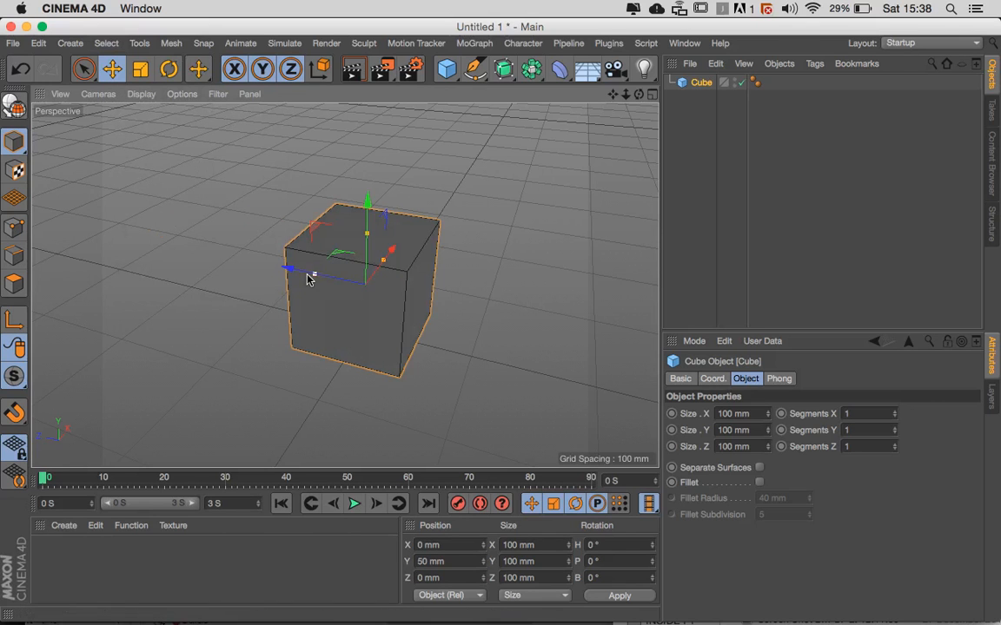
alt+drag(413, 278, 254, 236)
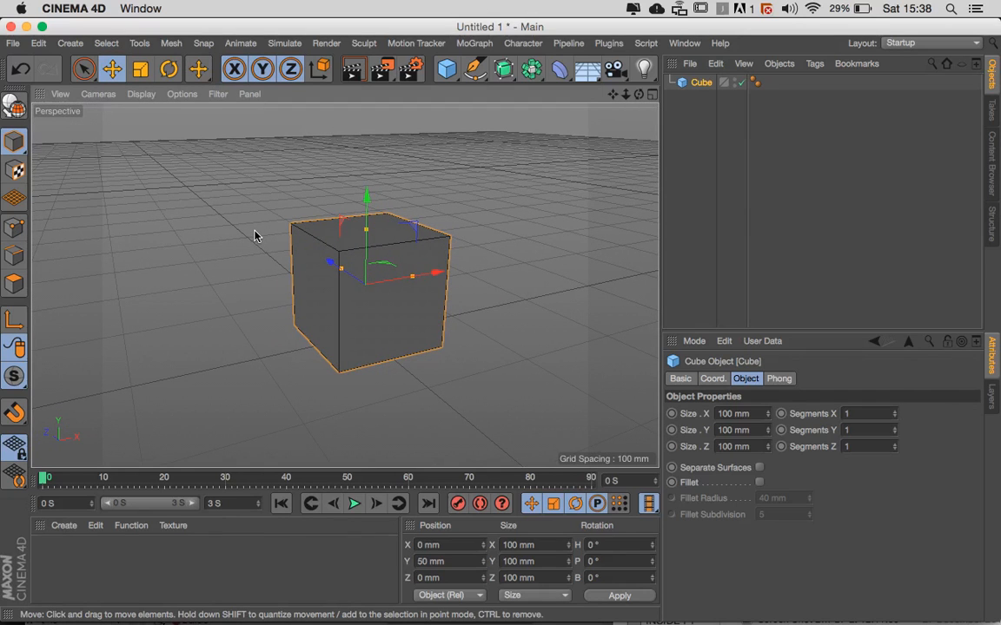
- Convert the parametric cube into an editable polygon object
alt+drag(263, 235, 406, 282)
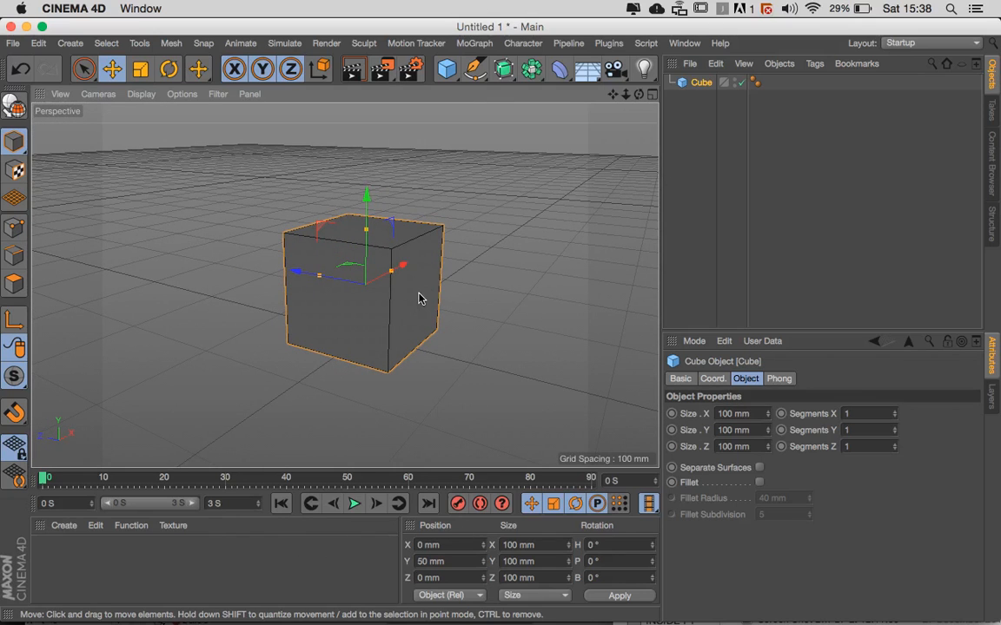
alt+drag(418, 298, 385, 373)
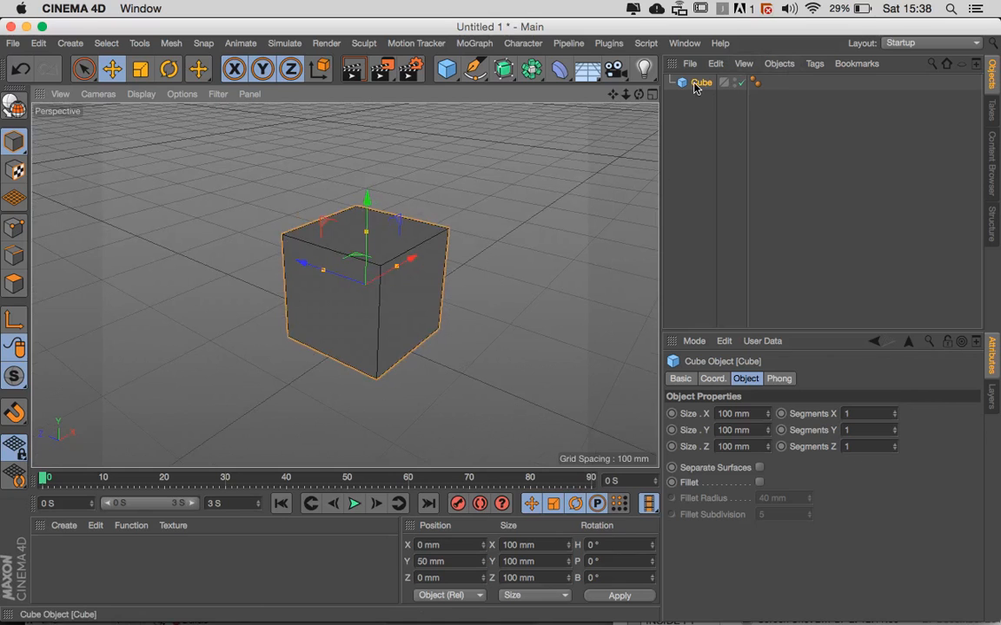
scroll(369, 230, up, 5)
scroll(368, 230, down, 5)
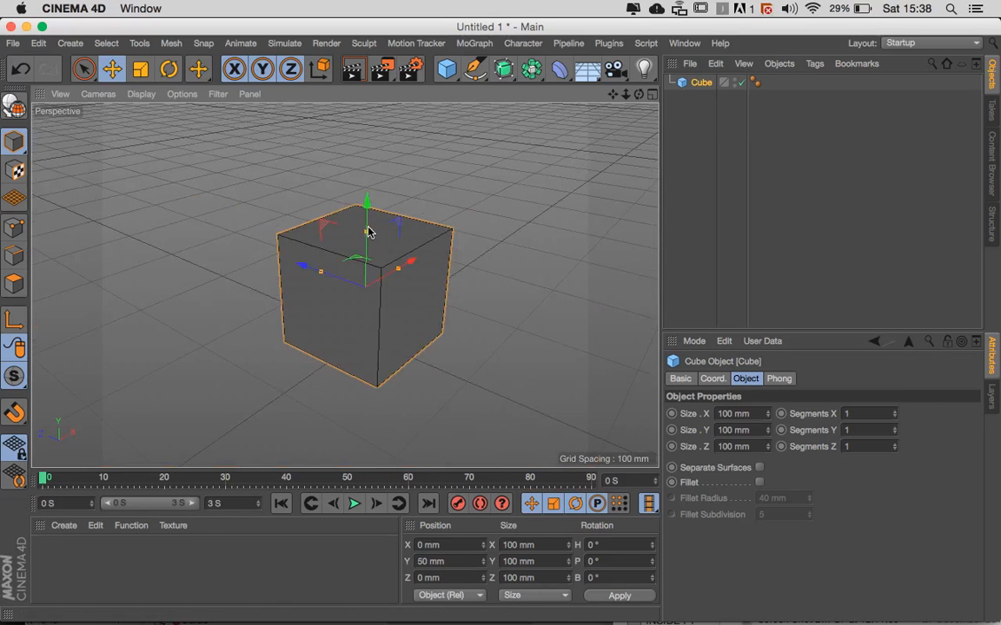
alt+drag(369, 231, 316, 245)
alt+drag(482, 290, 444, 317)
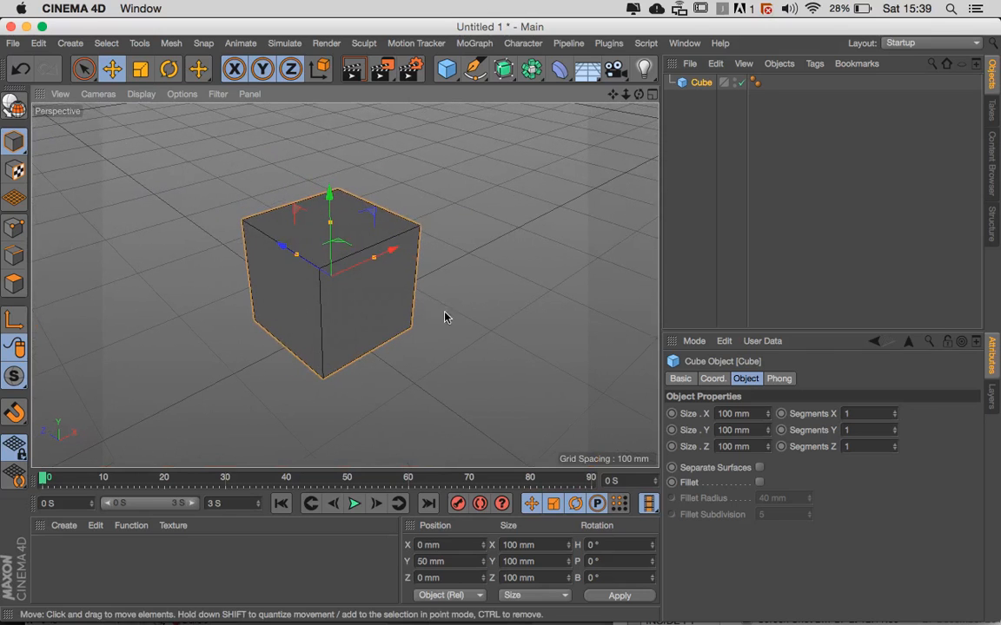
right_click(700, 88)
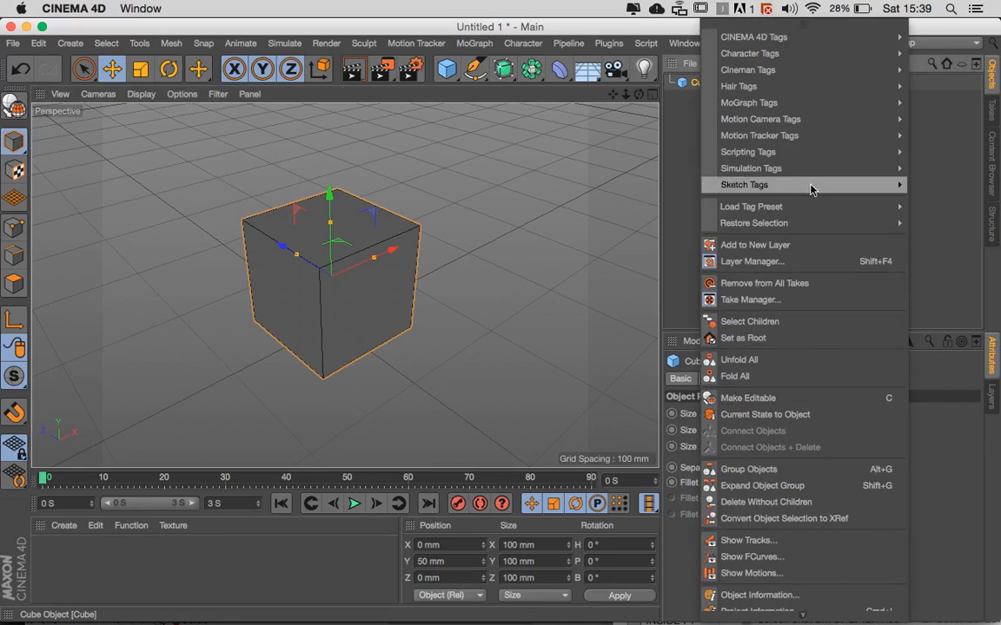
click(757, 400)
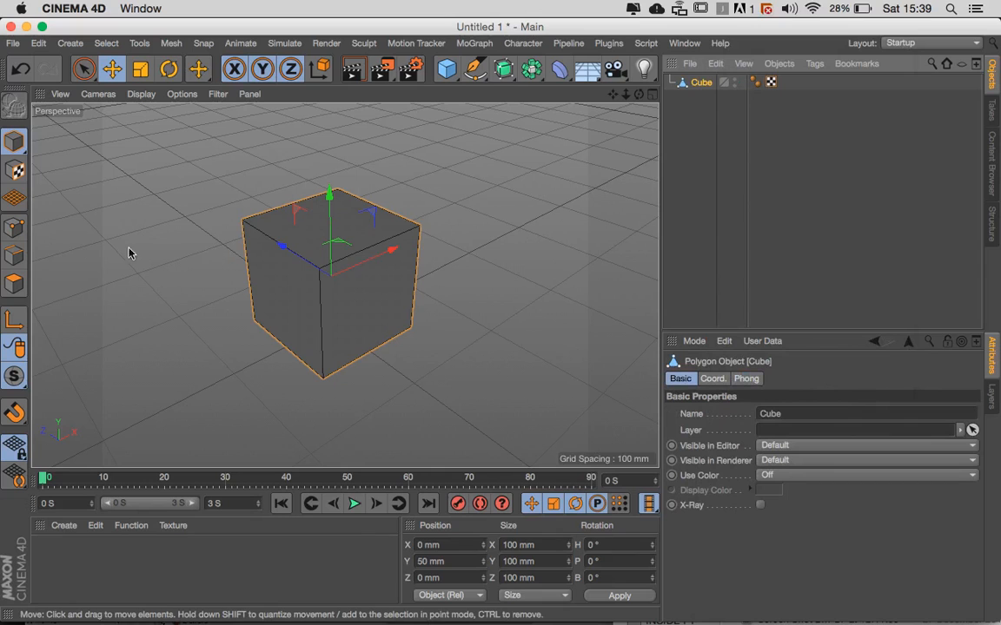
- Select the cube's front face at Z -50 mm in Polygon mode
click(14, 255)
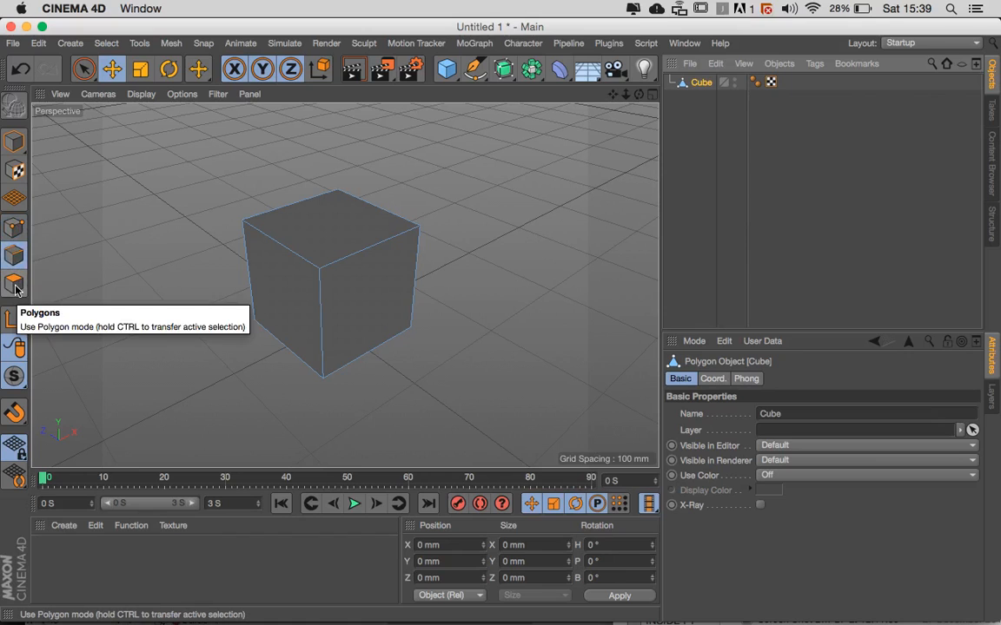
click(14, 284)
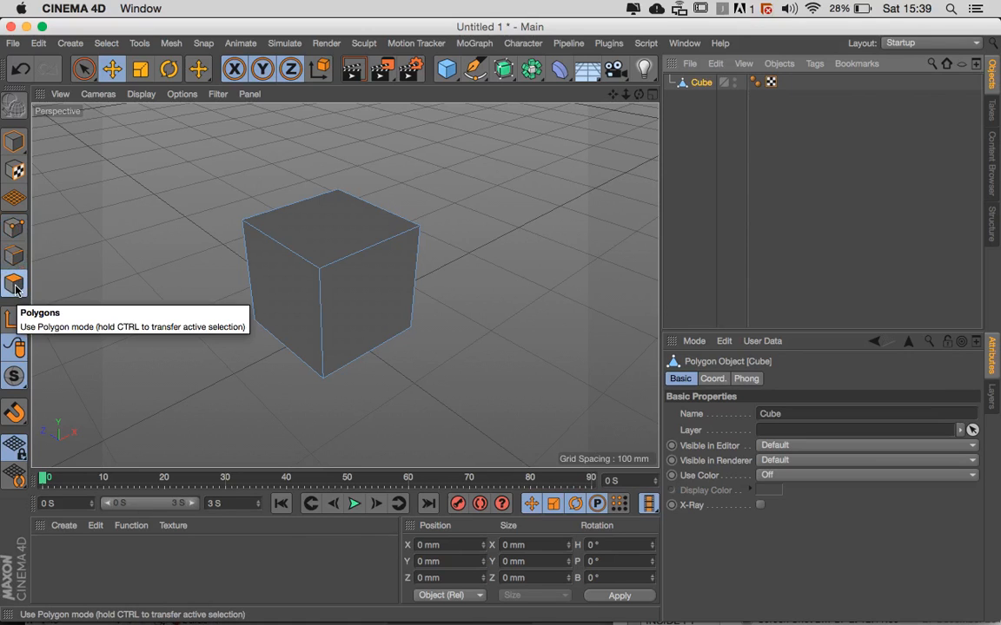
click(347, 323)
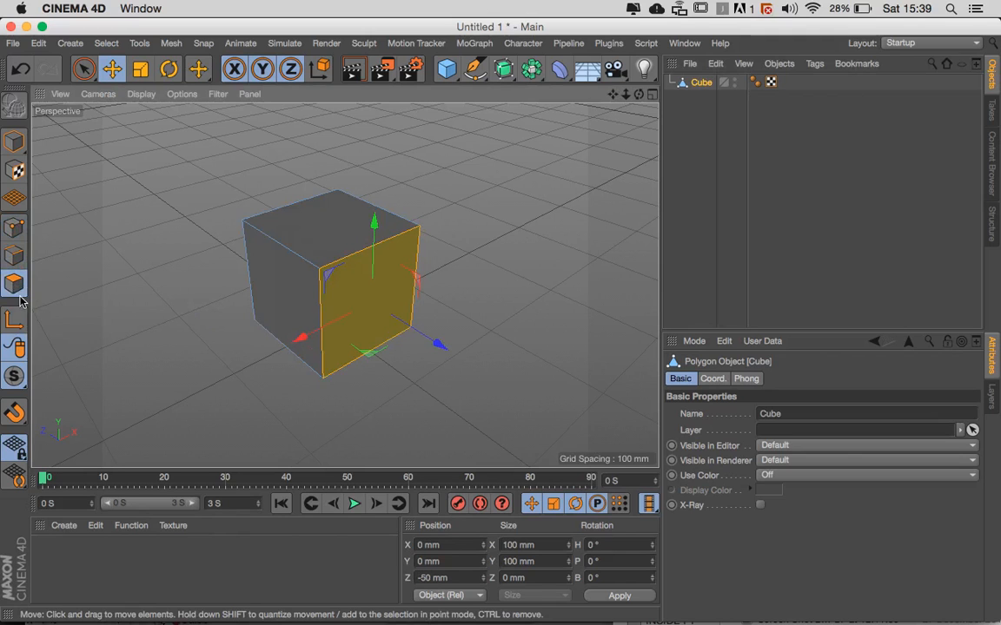
- Select the vertical edge at the cube's nearest corner in Edge mode
click(12, 259)
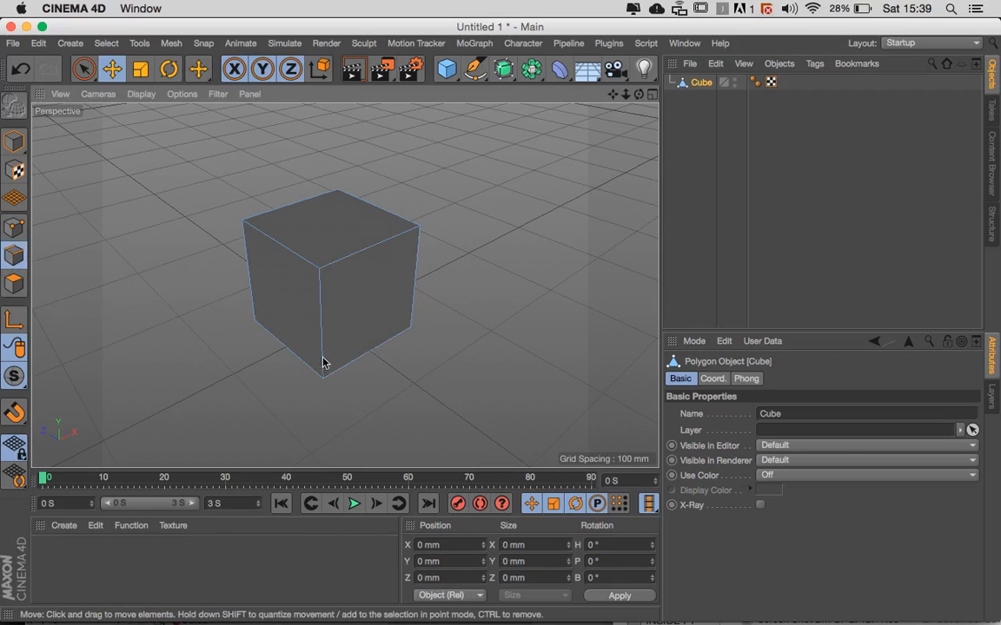
click(323, 339)
alt+drag(395, 358, 365, 347)
- Select the four upper corner points of the cube with Rectangle Selection in Point mode
click(14, 227)
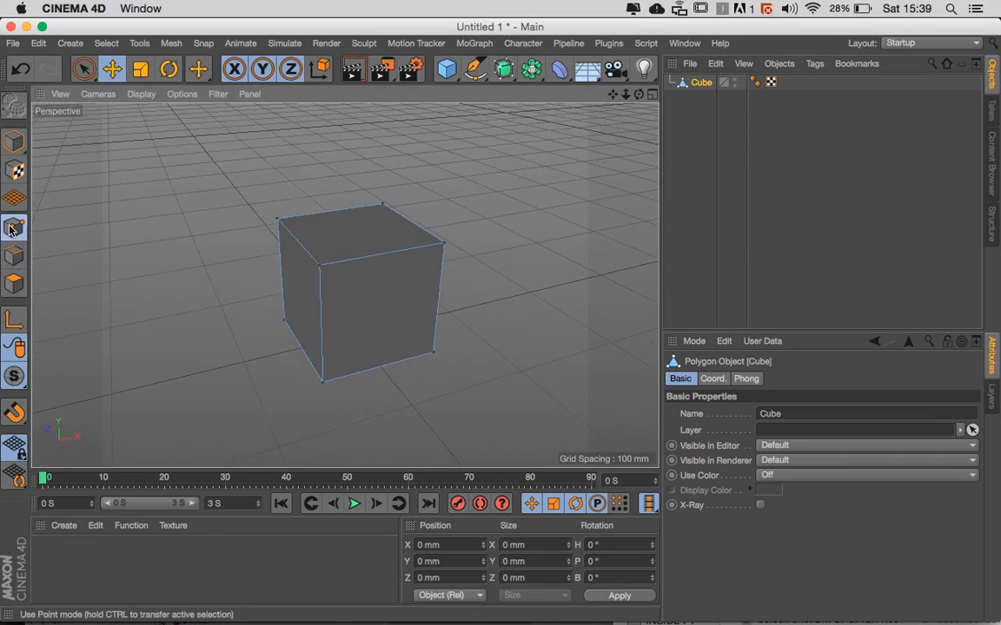
click(84, 68)
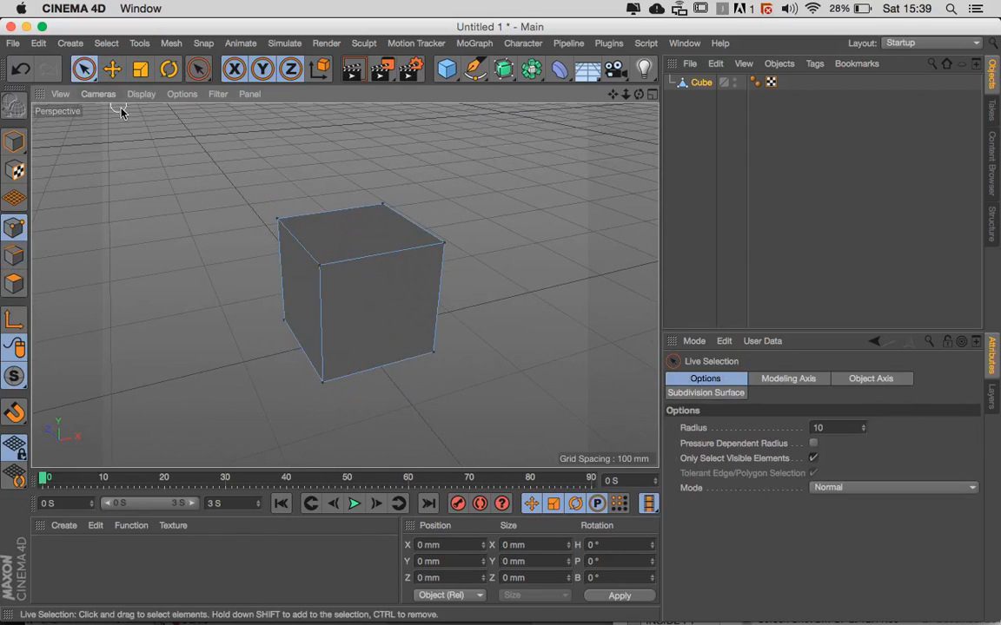
drag(84, 69, 132, 120)
drag(213, 152, 501, 277)
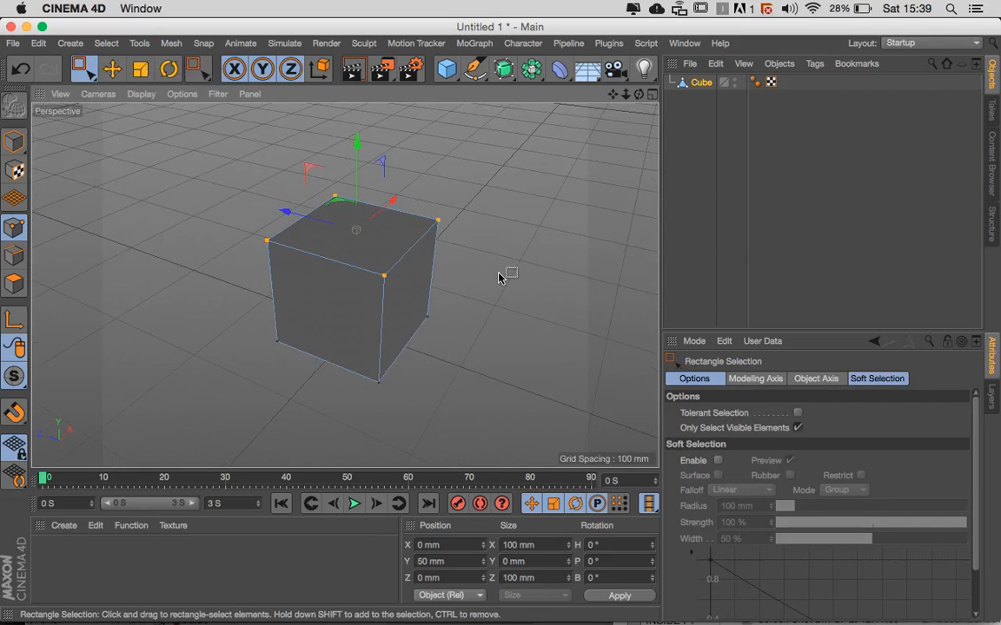
alt+drag(454, 284, 371, 275)
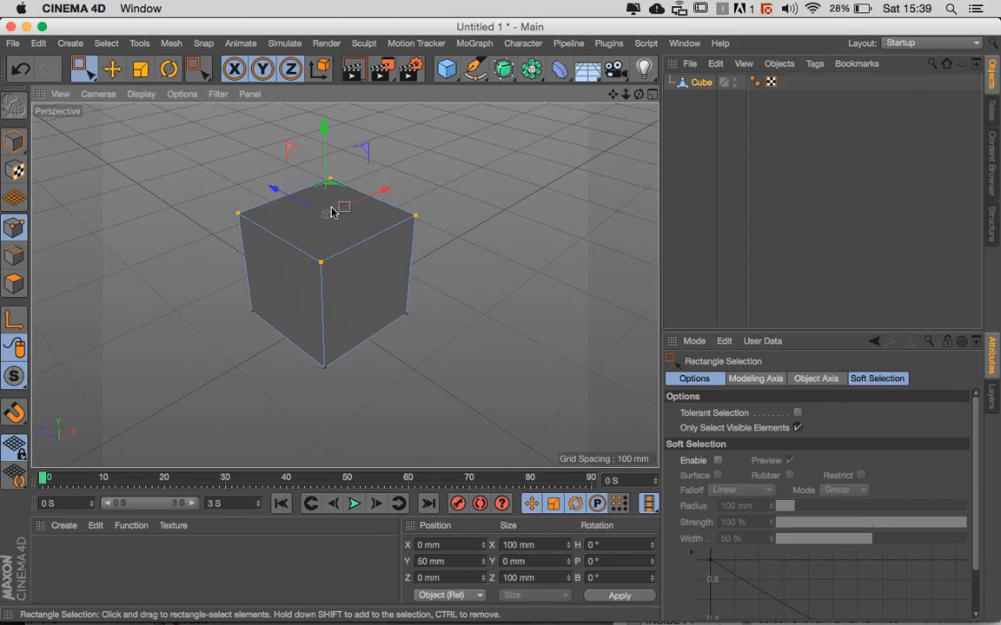
right_click(704, 85)
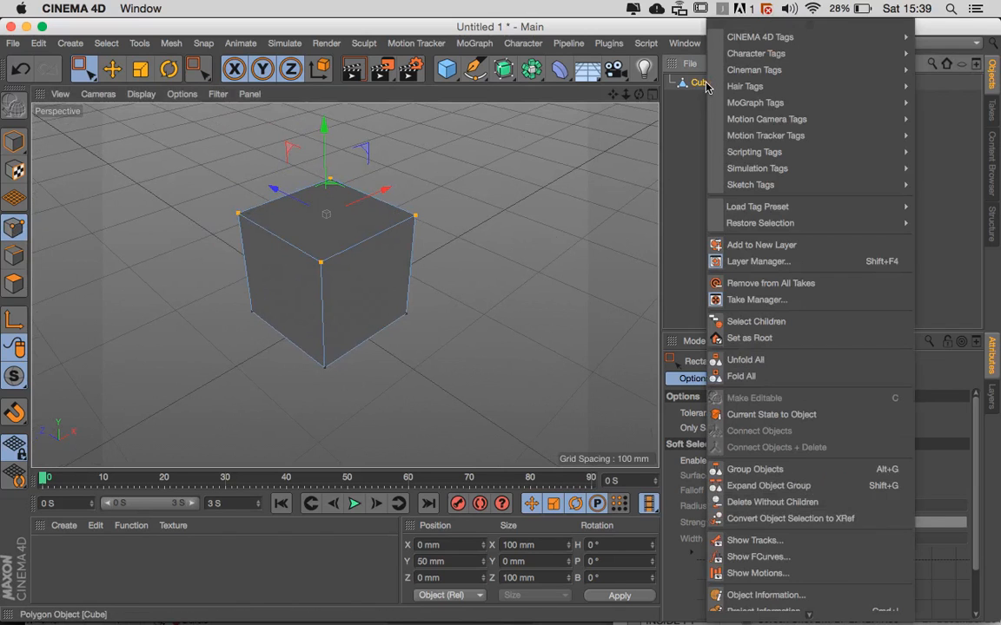
click(704, 177)
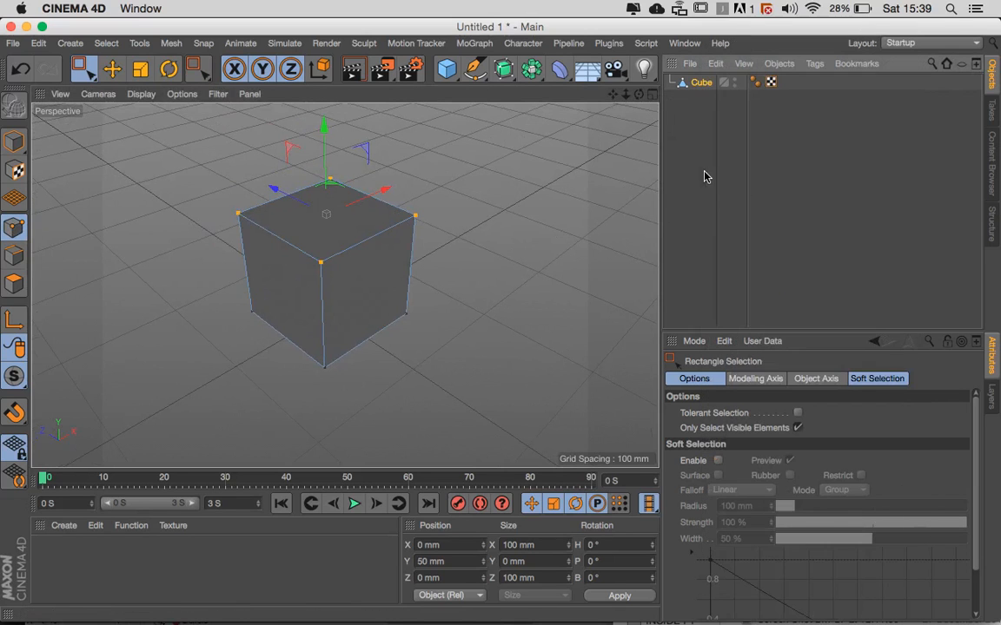
right_click(702, 83)
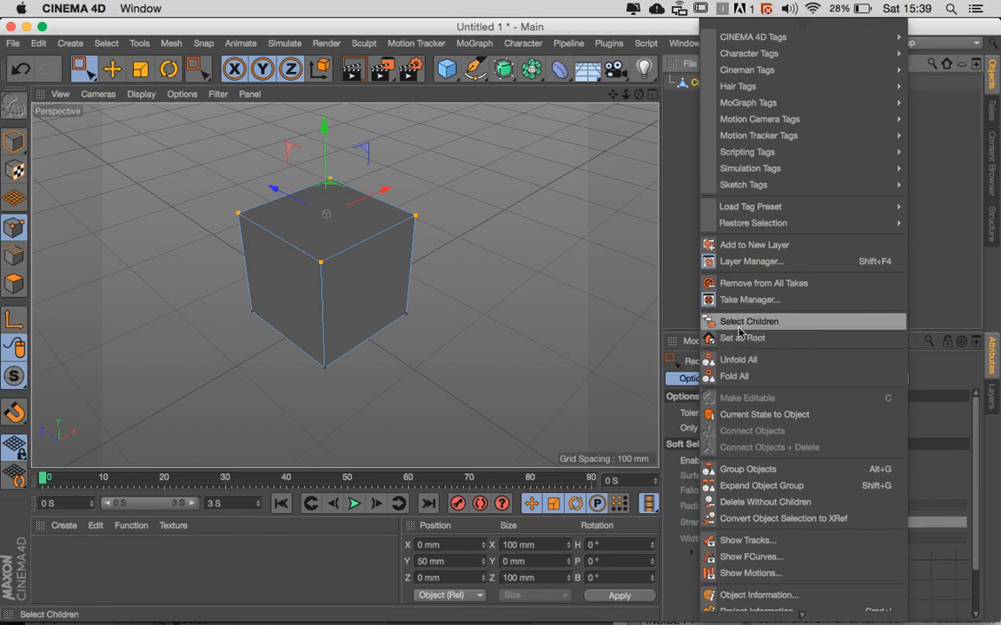
click(741, 399)
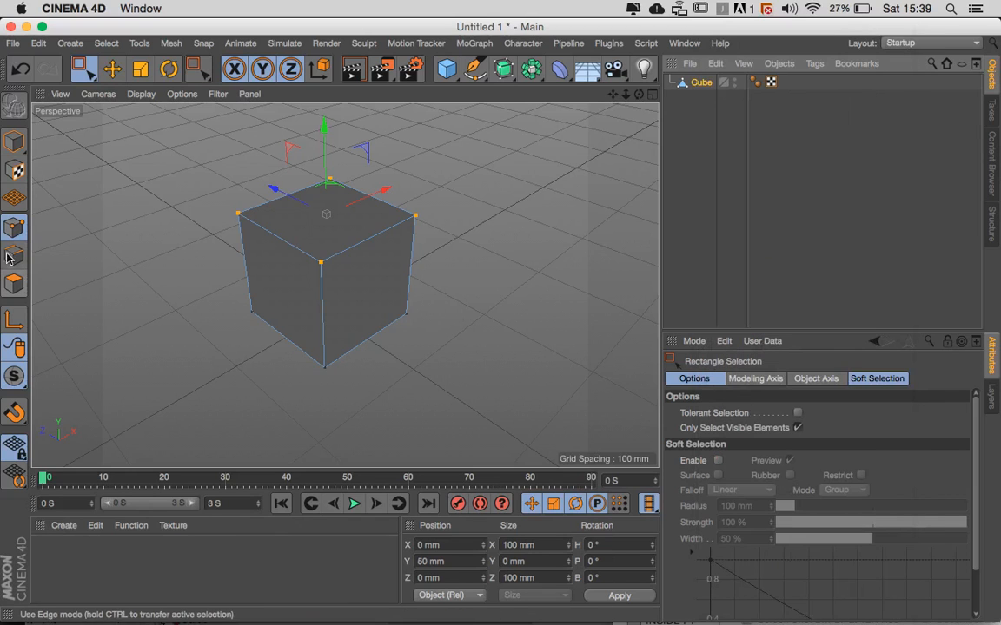
- Select the cube's upper front edge with Live Selection in Edge mode and pull it outward to about Y 80.8 mm, Z -89.1 mm
click(11, 253)
drag(85, 65, 111, 90)
click(365, 241)
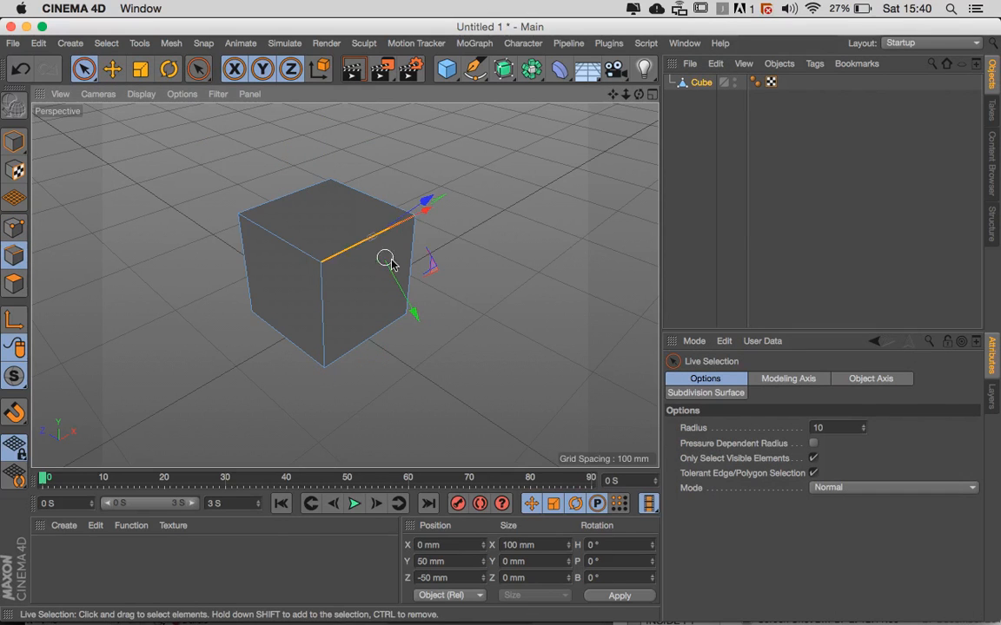
alt+drag(384, 264, 391, 339)
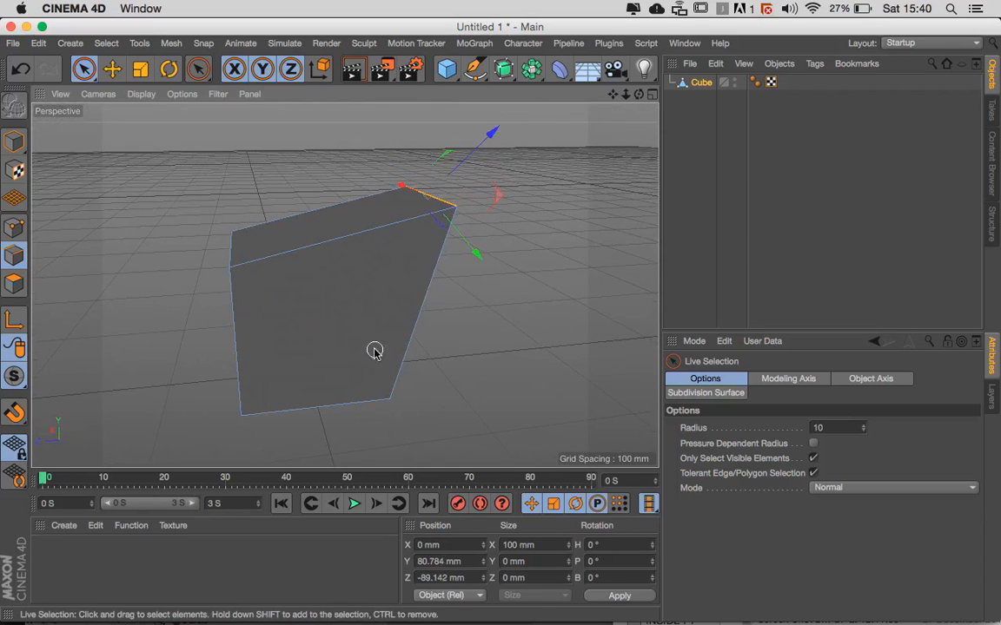
- Pull the cube's lower side edge on the negative X side outward to about X -73.6 mm, Y -73.6 mm
click(332, 408)
alt+drag(332, 408, 373, 411)
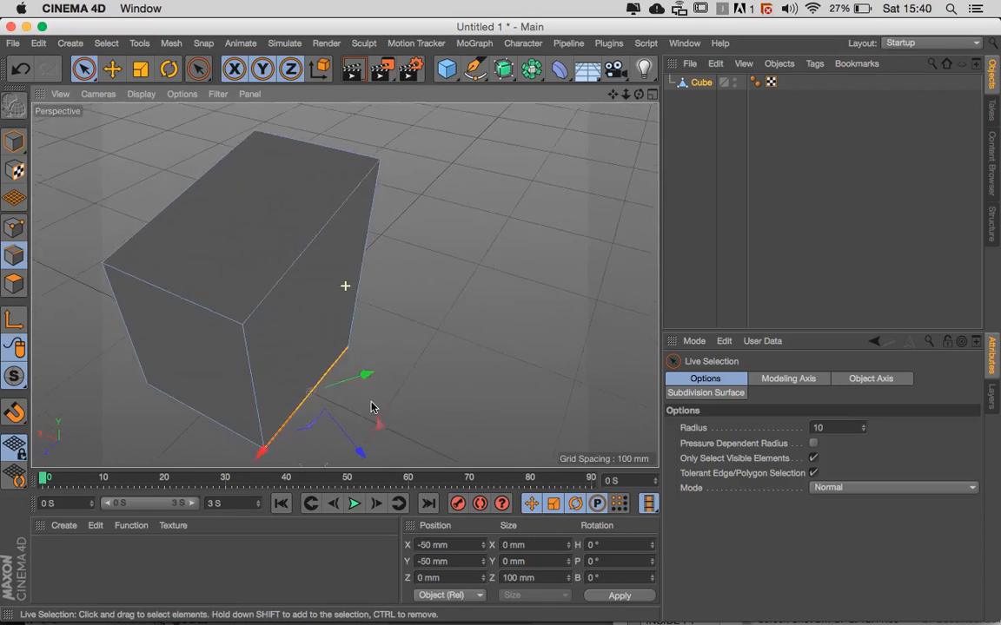
alt+middle_drag(373, 411, 368, 321)
drag(349, 364, 382, 398)
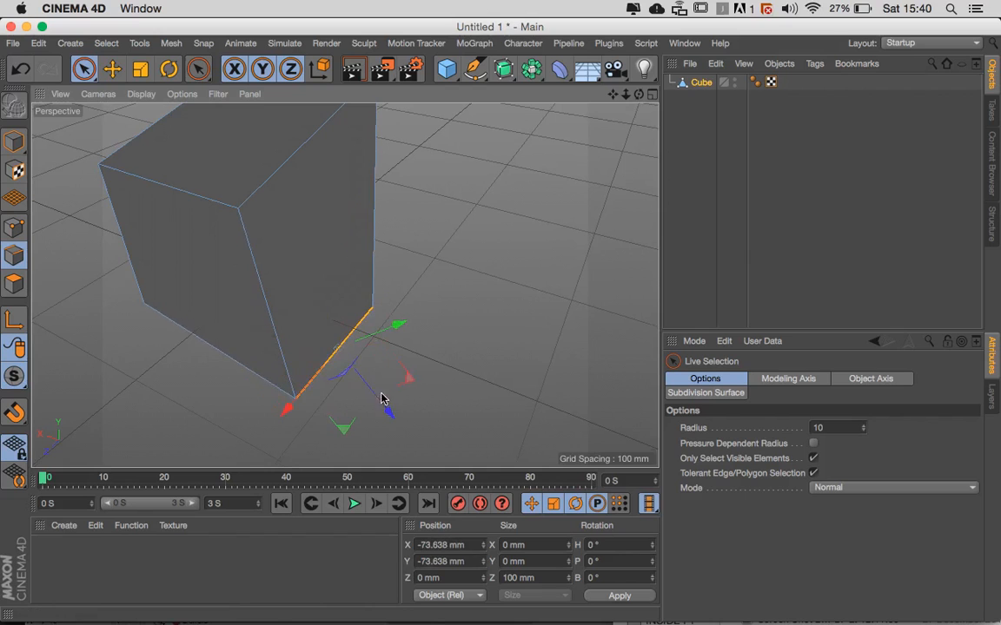
- Move one upper corner point in Point mode to about X 105.5 mm, Y 71.9 mm, Z 50 mm
click(13, 228)
alt+drag(226, 271, 233, 289)
click(178, 226)
alt+middle_drag(185, 263, 299, 297)
drag(228, 241, 163, 215)
drag(191, 144, 187, 121)
alt+drag(196, 224, 264, 279)
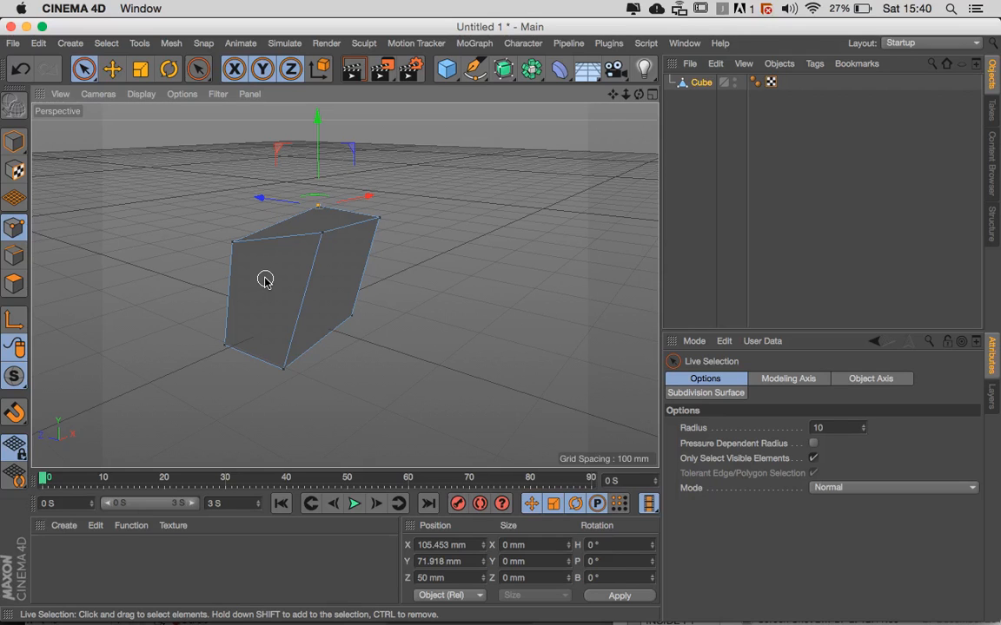
- Return to Model mode and rename the Cube object to Floor
click(14, 141)
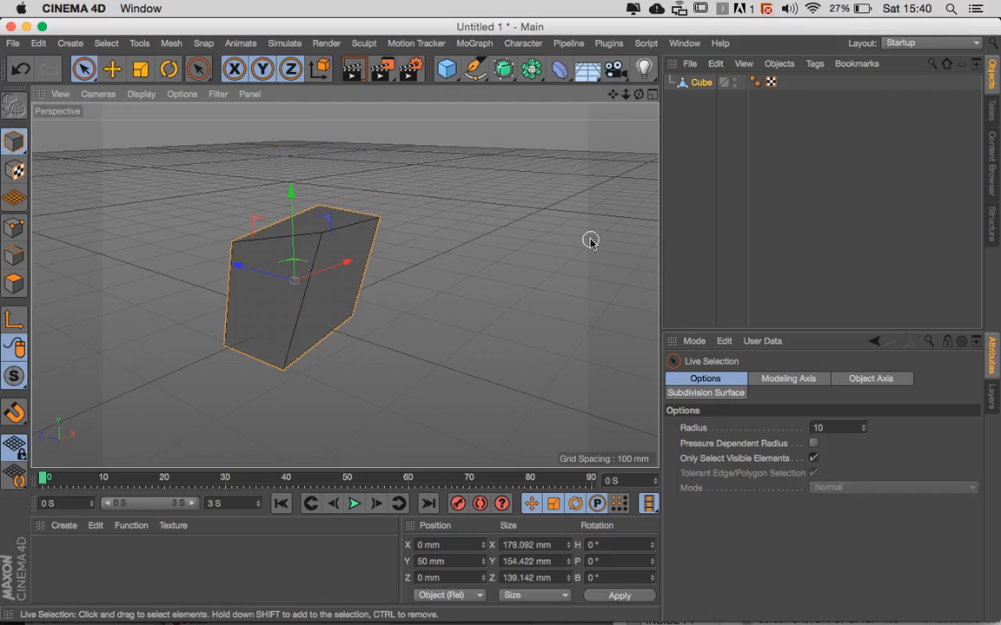
double_click(703, 82)
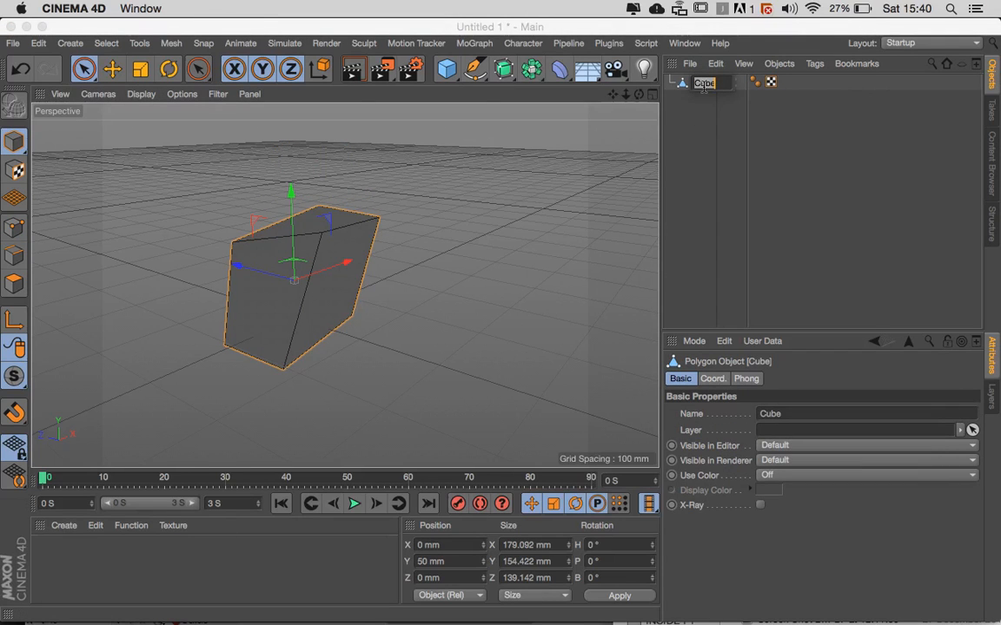
text(Floor)
key(Return)
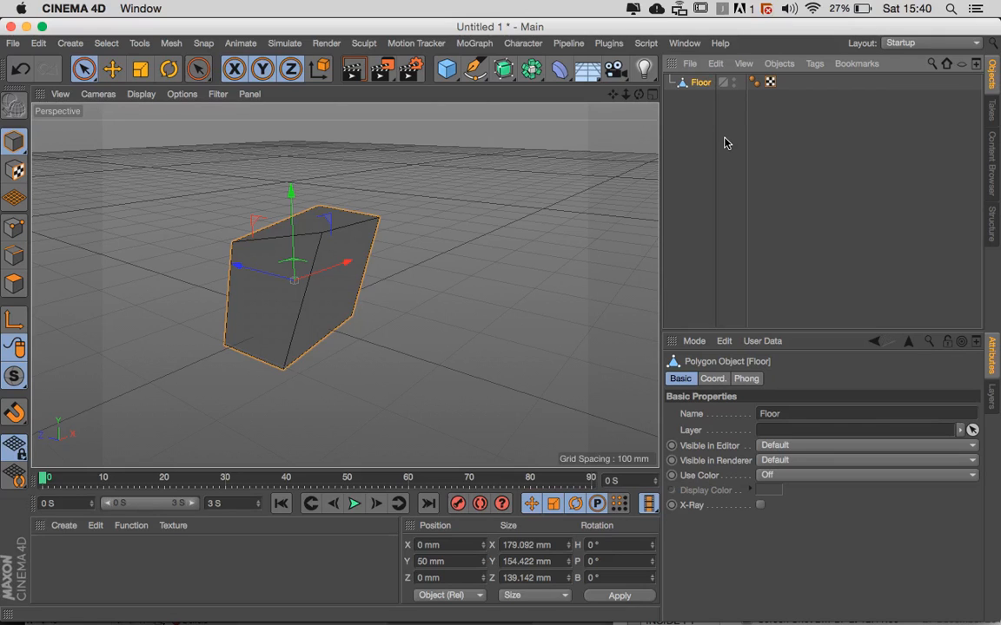
- Extrude the Floor object's front face on the negative Z side outward by about 79.4 mm in Polygon mode
alt+drag(351, 174, 279, 274)
alt+right_drag(257, 273, 363, 278)
alt+drag(360, 275, 386, 281)
alt+middle_drag(387, 282, 383, 257)
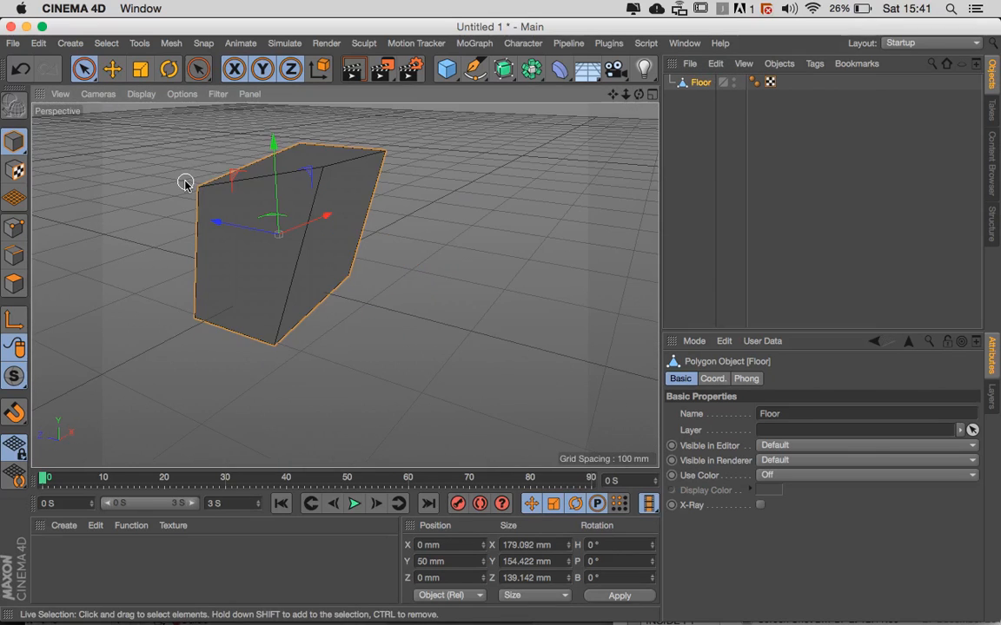
click(13, 287)
alt+drag(253, 293, 333, 254)
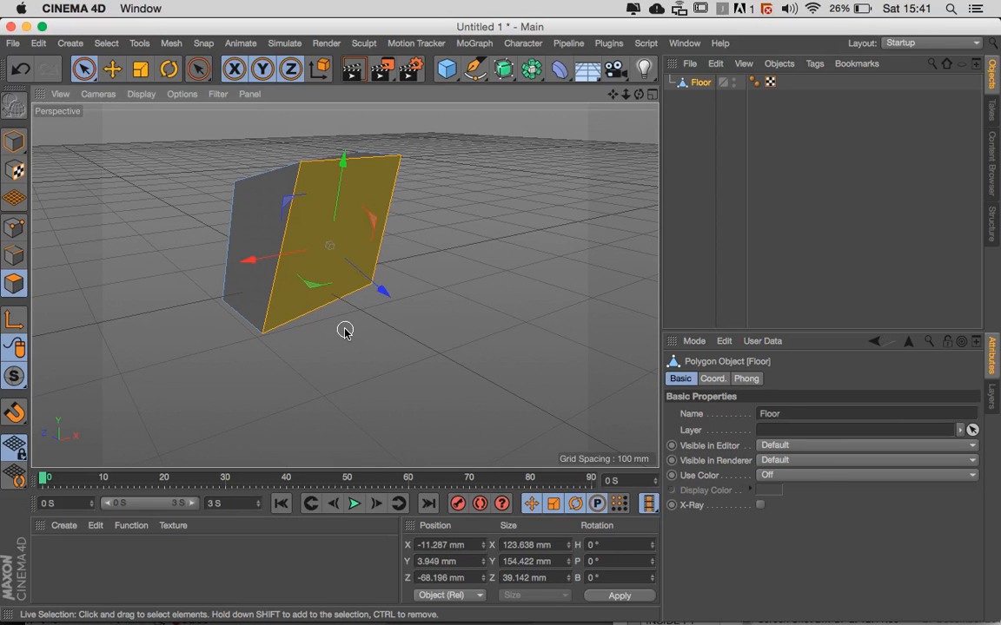
key(d)
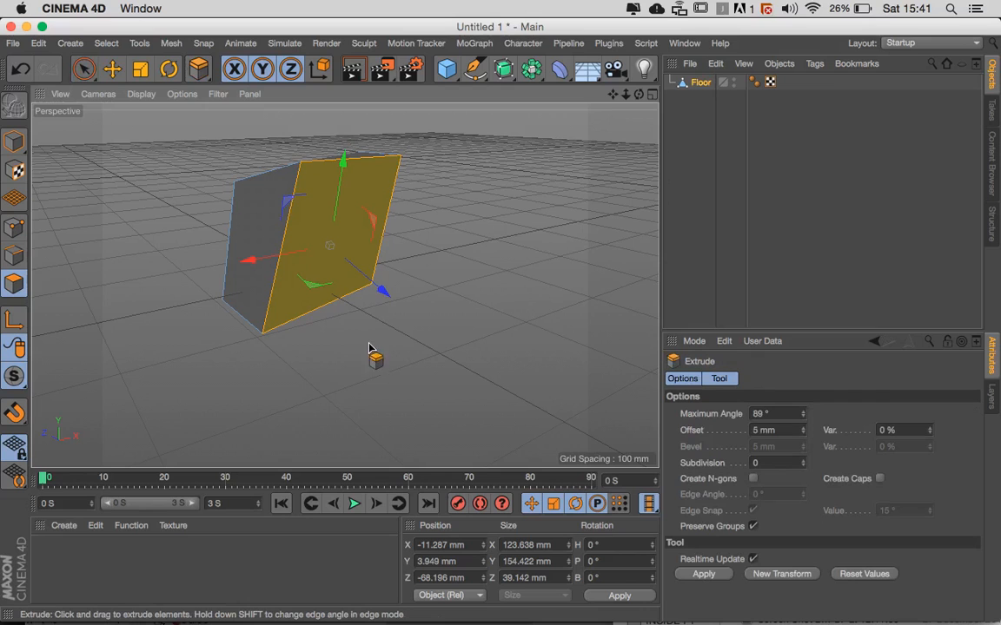
drag(379, 351, 529, 351)
alt+drag(304, 348, 380, 352)
alt+right_drag(380, 351, 296, 342)
alt+drag(295, 342, 355, 316)
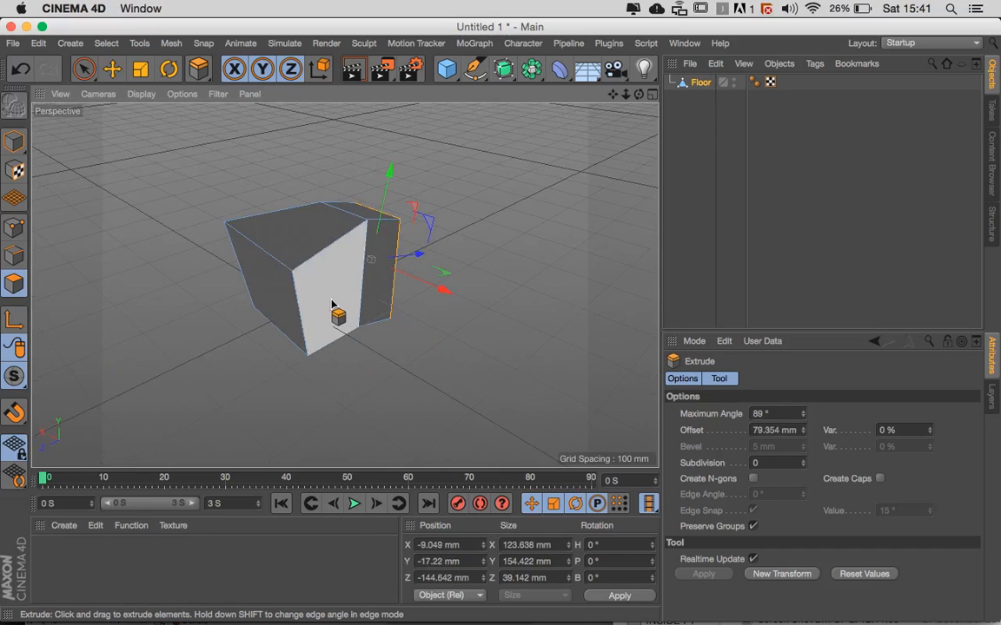
- Extrude the adjacent side face on the negative X side outward by about 78 mm
click(319, 301)
alt+drag(329, 338, 353, 349)
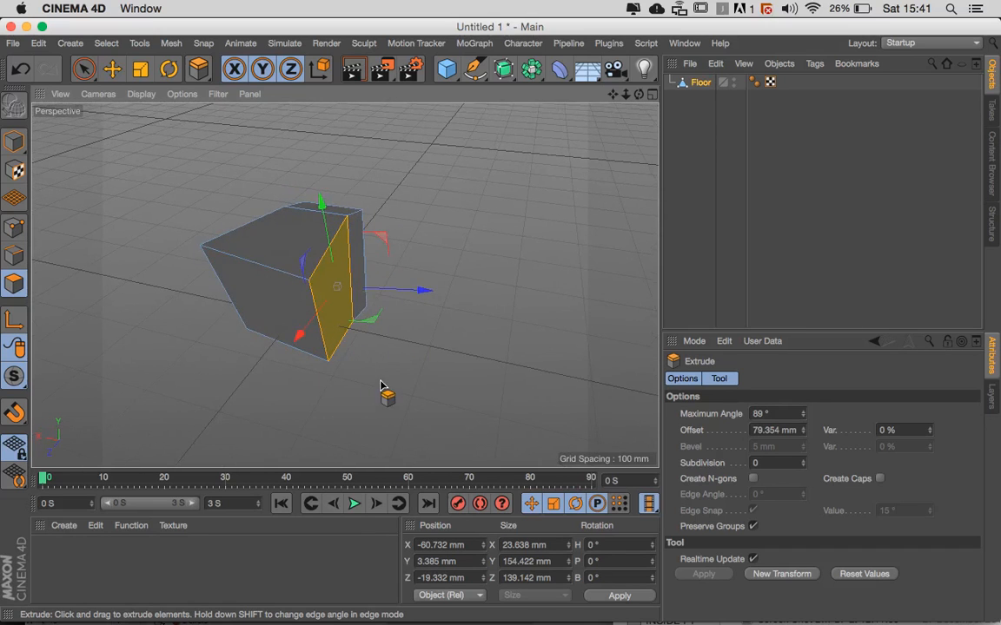
drag(380, 386, 500, 402)
alt+drag(341, 356, 419, 365)
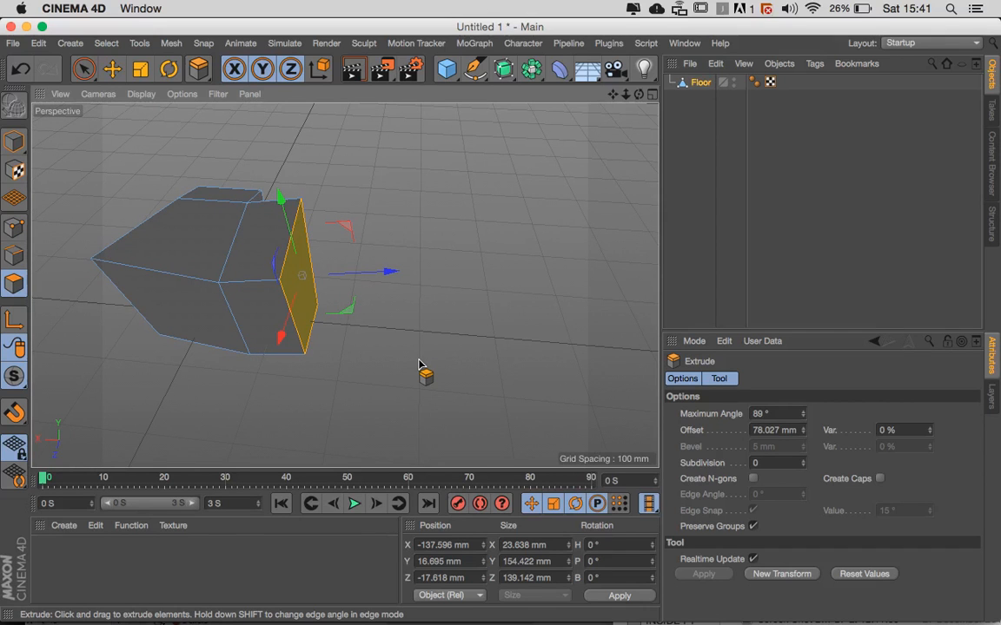
alt+drag(356, 356, 313, 368)
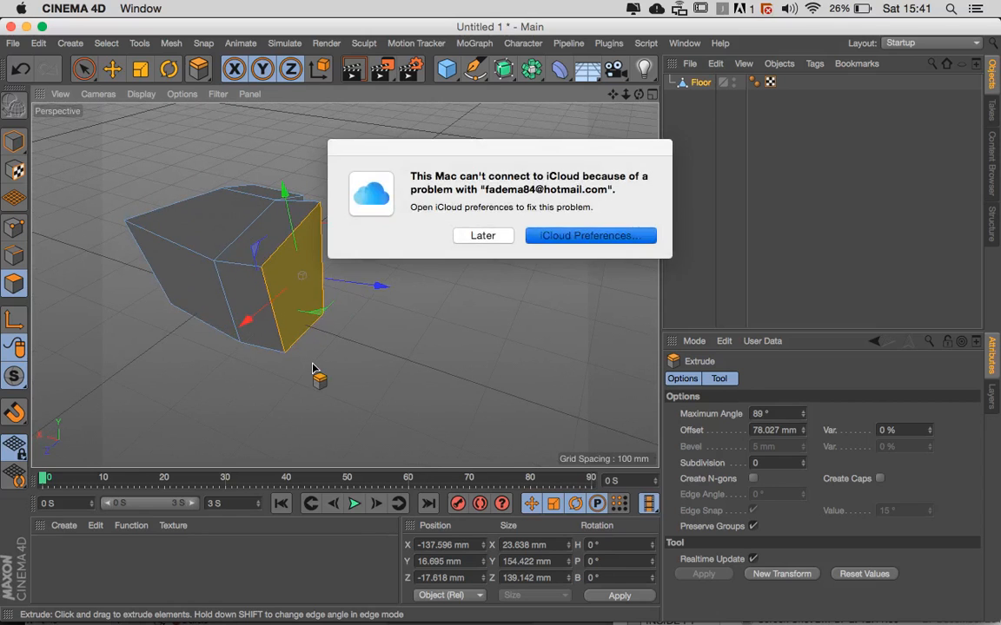
- Inset the selected end face by about 18.5 mm with Extrude Inner and extrude the inner face outward by about 63.8 mm
click(496, 235)
key(i)
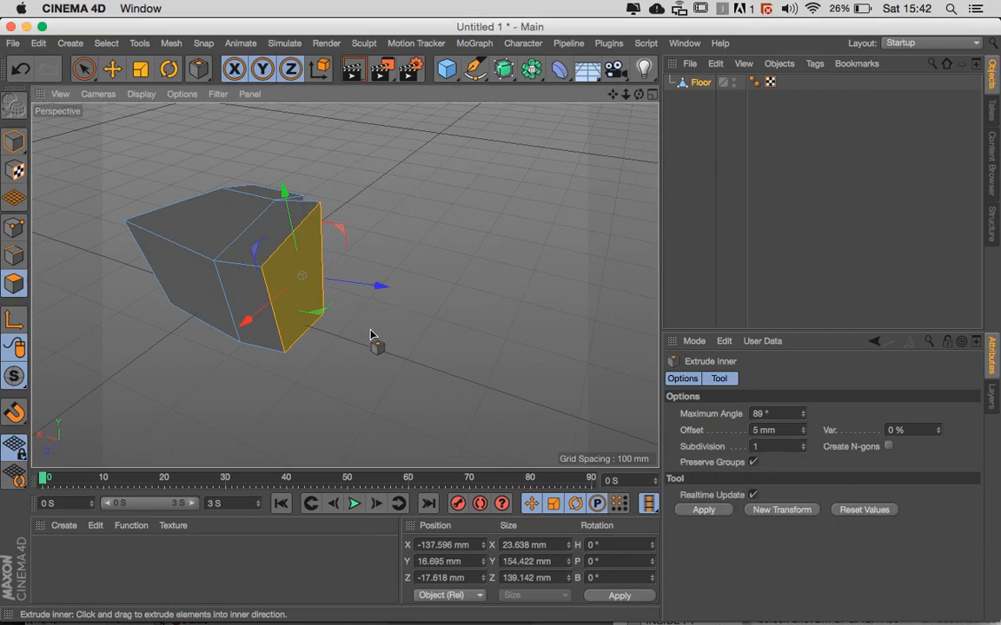
alt+right_drag(337, 327, 379, 335)
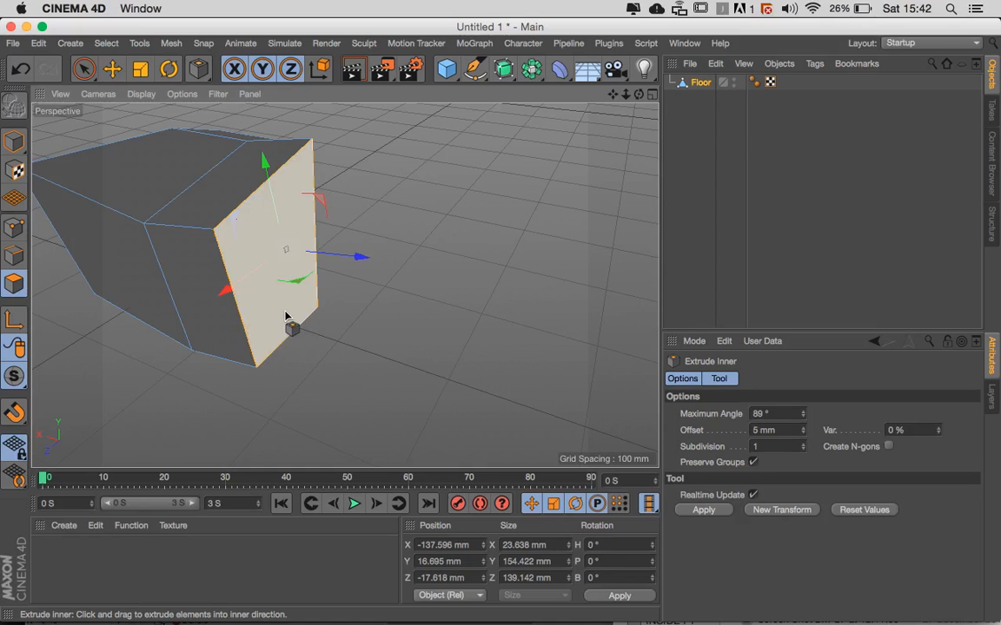
drag(285, 316, 371, 316)
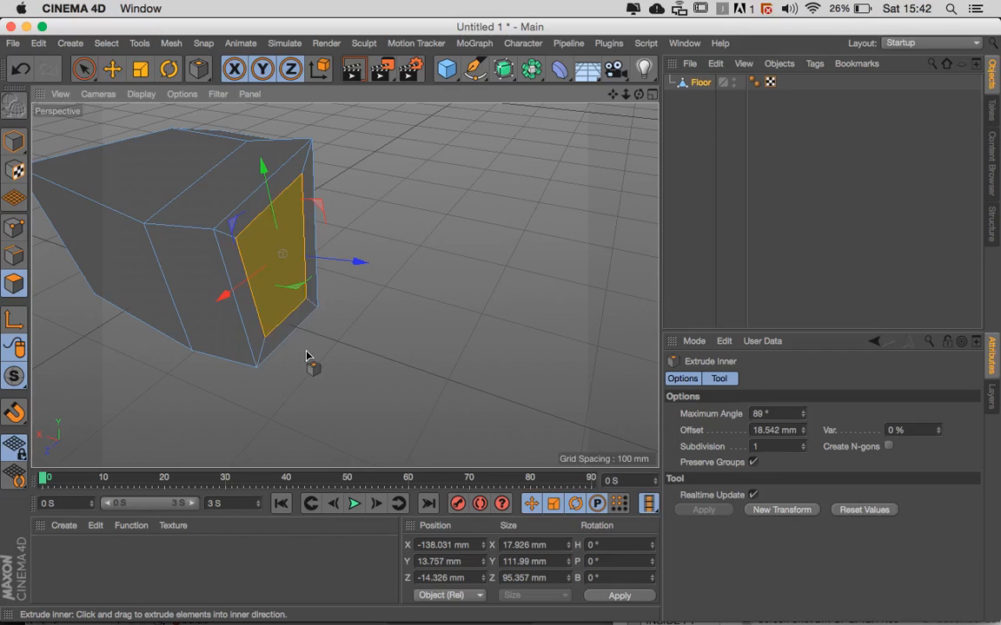
key(d)
drag(330, 345, 439, 345)
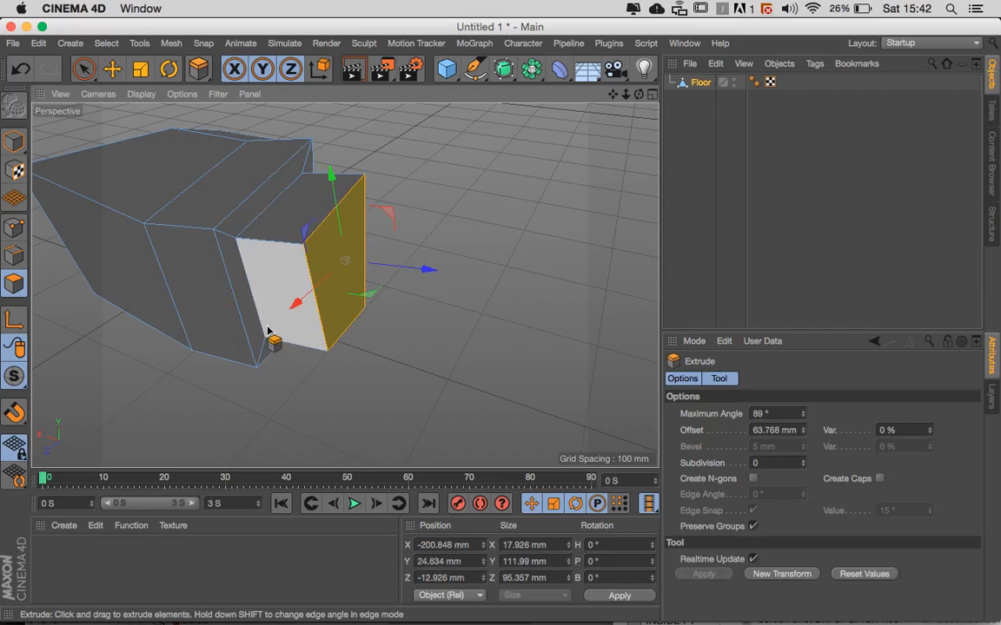
- Inset the new end face again with Extrude Inner and extrude the smaller face outward by about 53.4 mm
key(i)
drag(335, 331, 498, 371)
key(d)
alt+drag(308, 364, 346, 312)
alt+right_drag(351, 330, 416, 328)
alt+drag(417, 329, 385, 369)
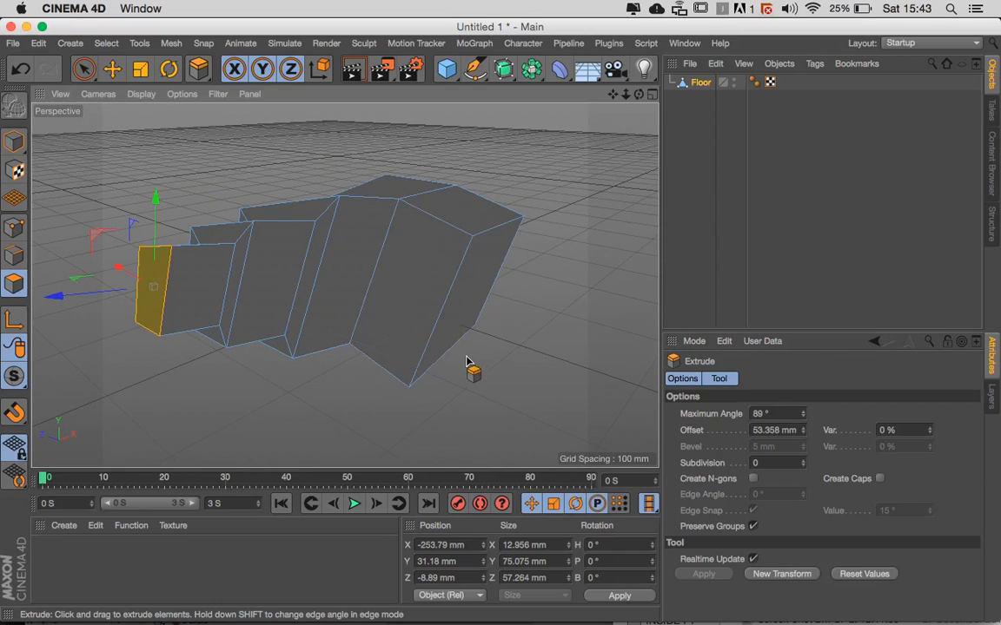
- Switch the Floor object from Polygon mode back to Model mode
mouse_move(812, 619)
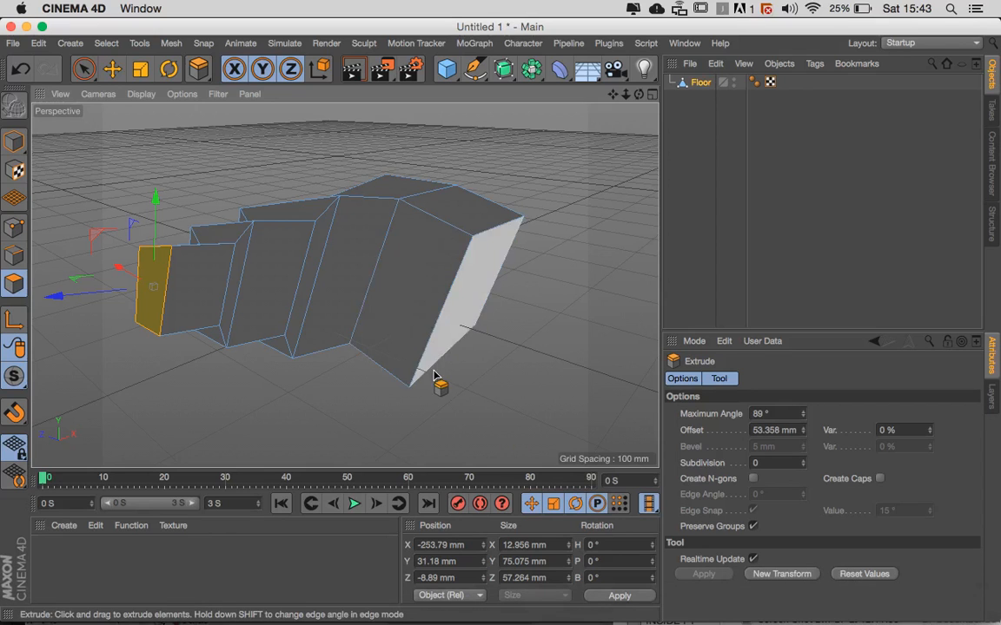
alt+drag(375, 346, 420, 338)
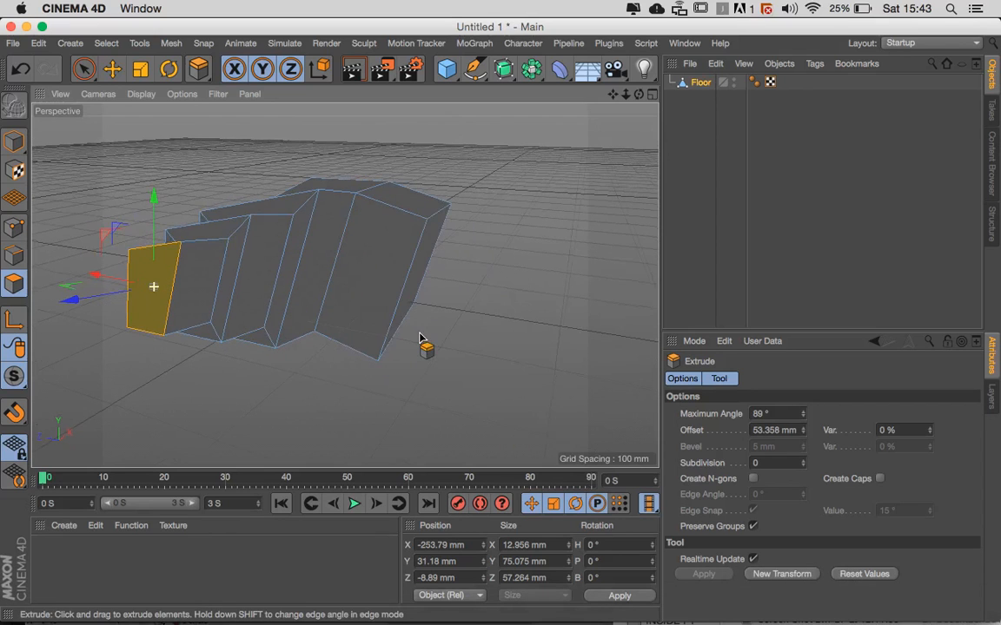
click(13, 148)
alt+drag(192, 250, 246, 275)
alt+drag(331, 311, 273, 313)
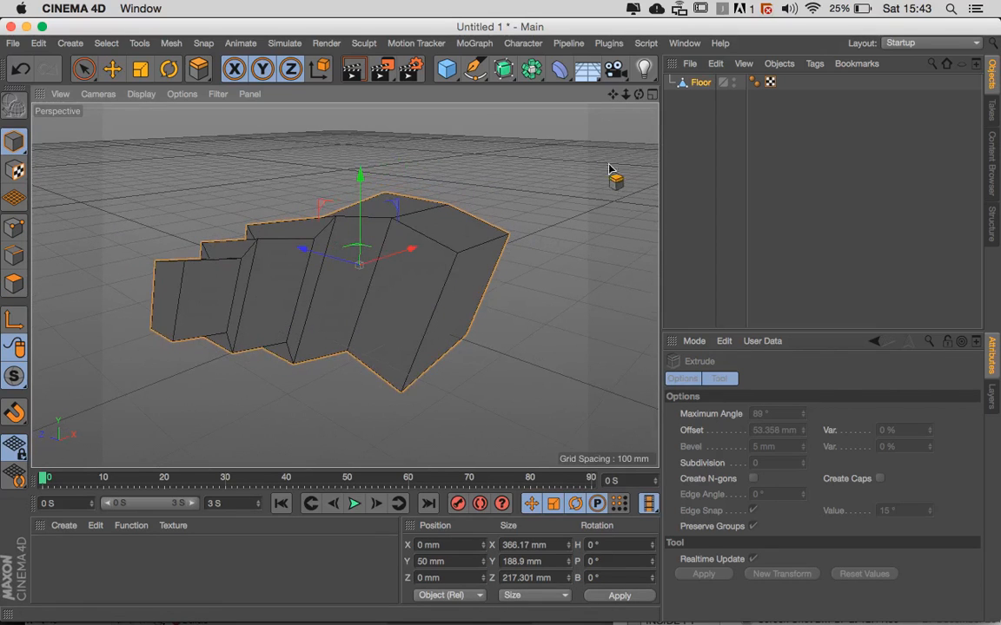
- Open the Customize Palettes command list and filter the command names by "measure"
right_click(429, 73)
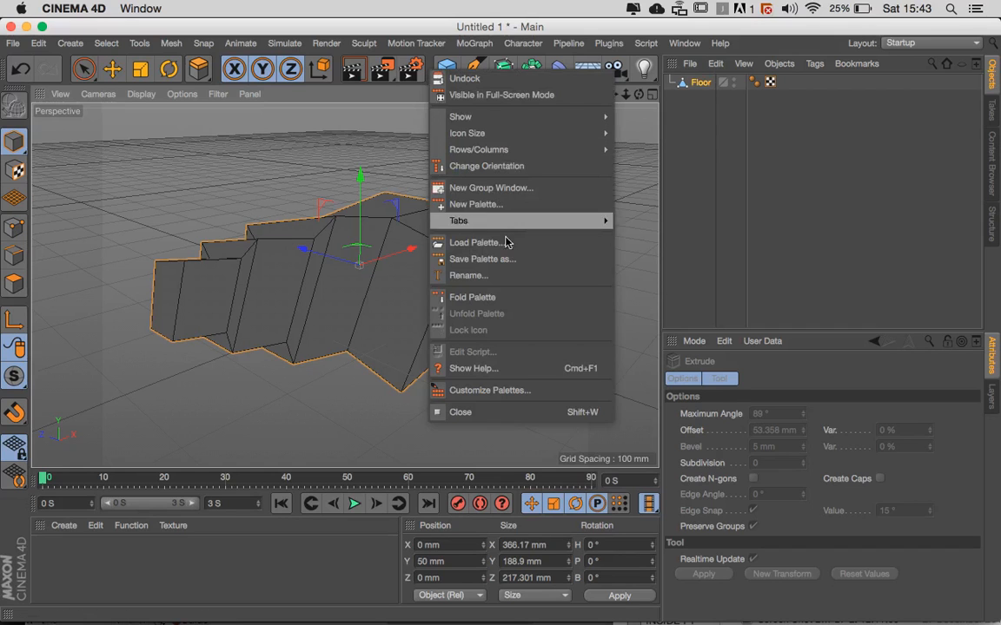
click(491, 391)
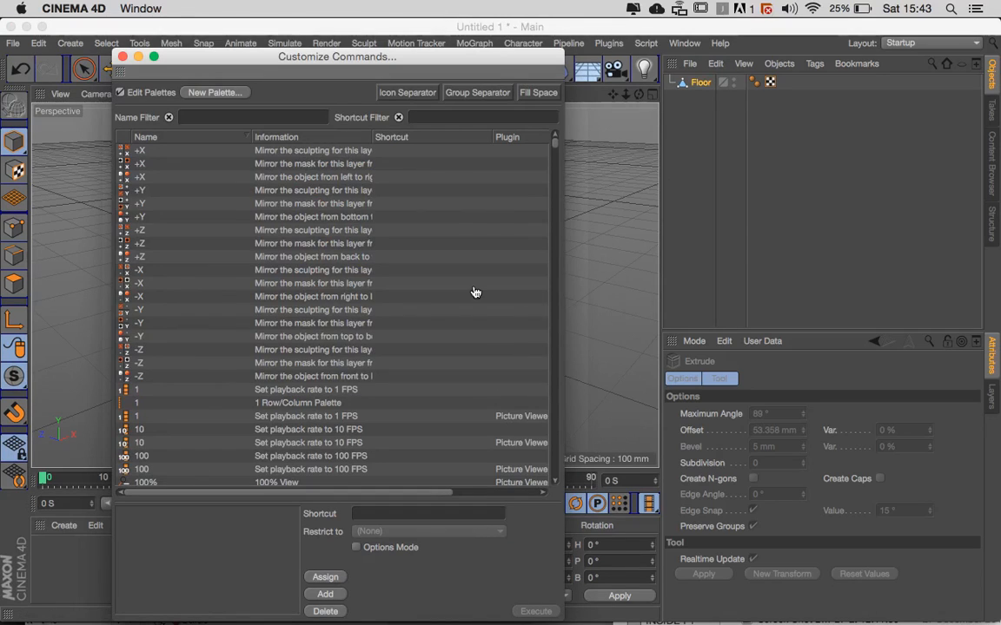
scroll(476, 293, down, 10)
scroll(476, 292, up, 10)
scroll(476, 293, down, 15)
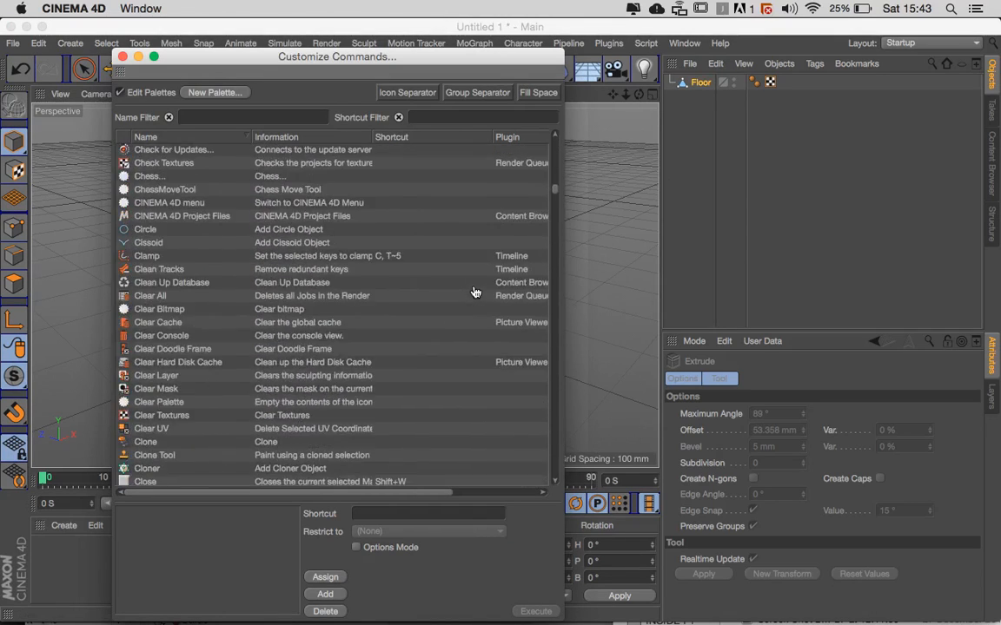
scroll(476, 292, up, 15)
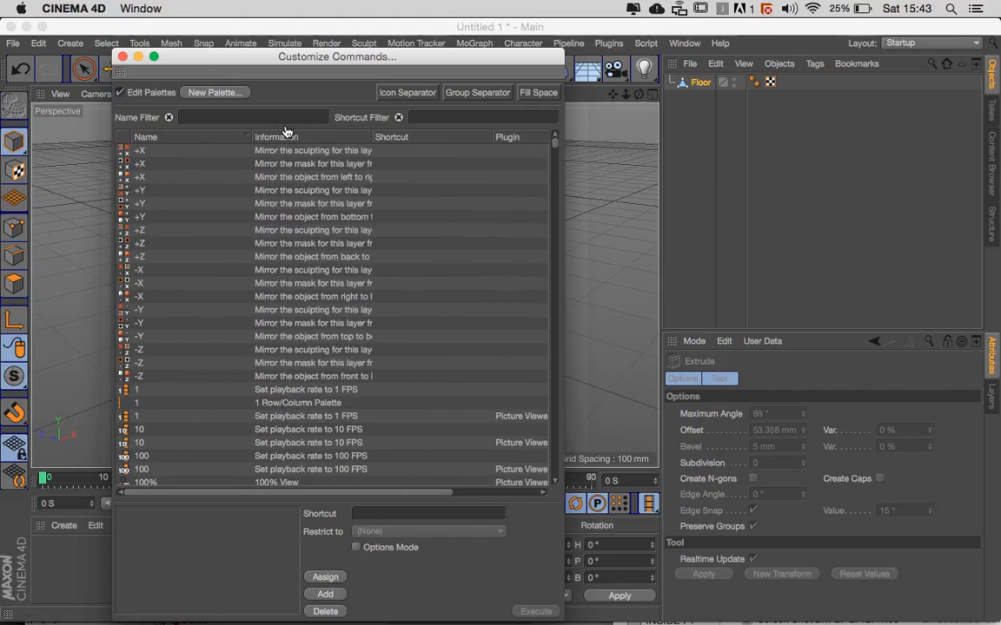
text(measure)
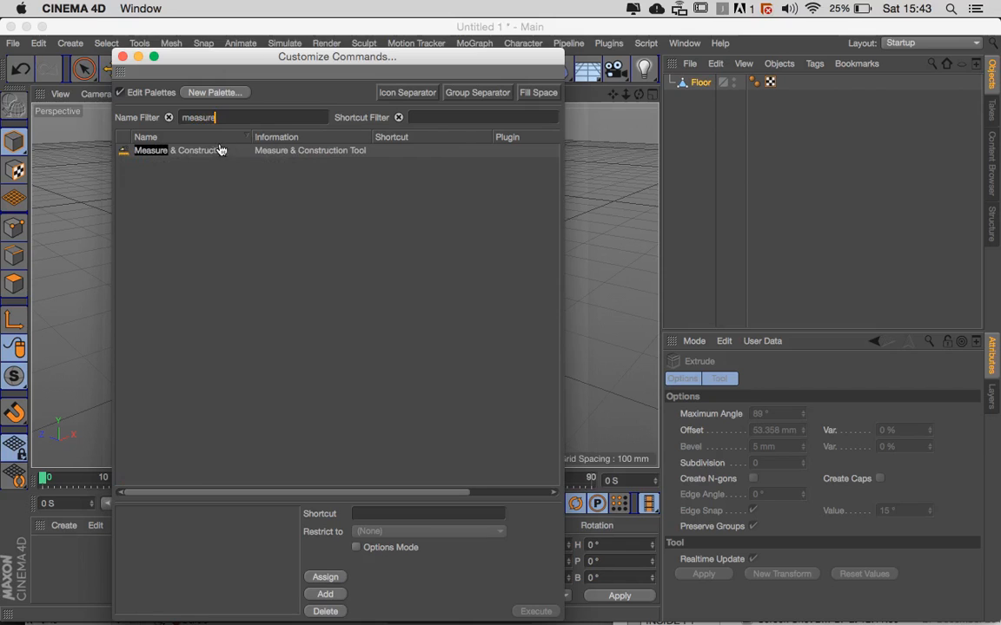
- Place the Measure & Construction command between the render settings and cube commands in the main palette, and close the Customize Commands window
click(173, 152)
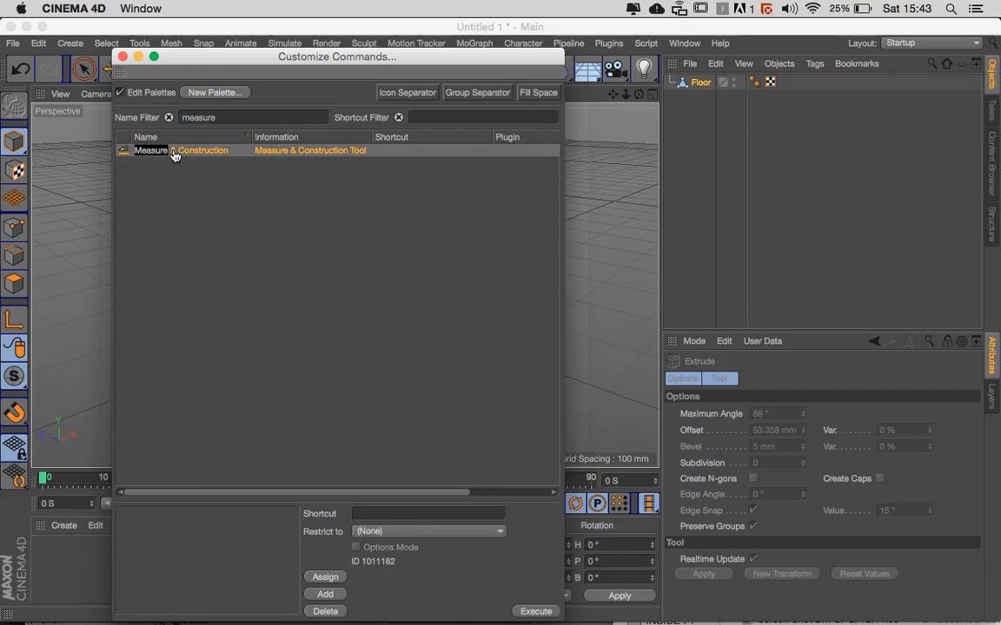
drag(206, 65, 462, 250)
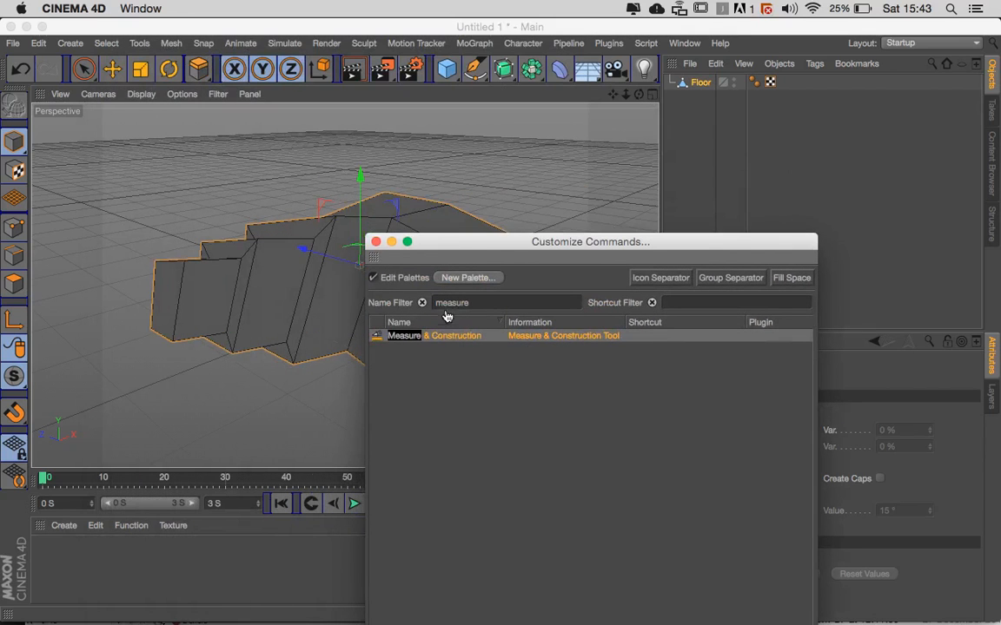
drag(477, 186, 437, 78)
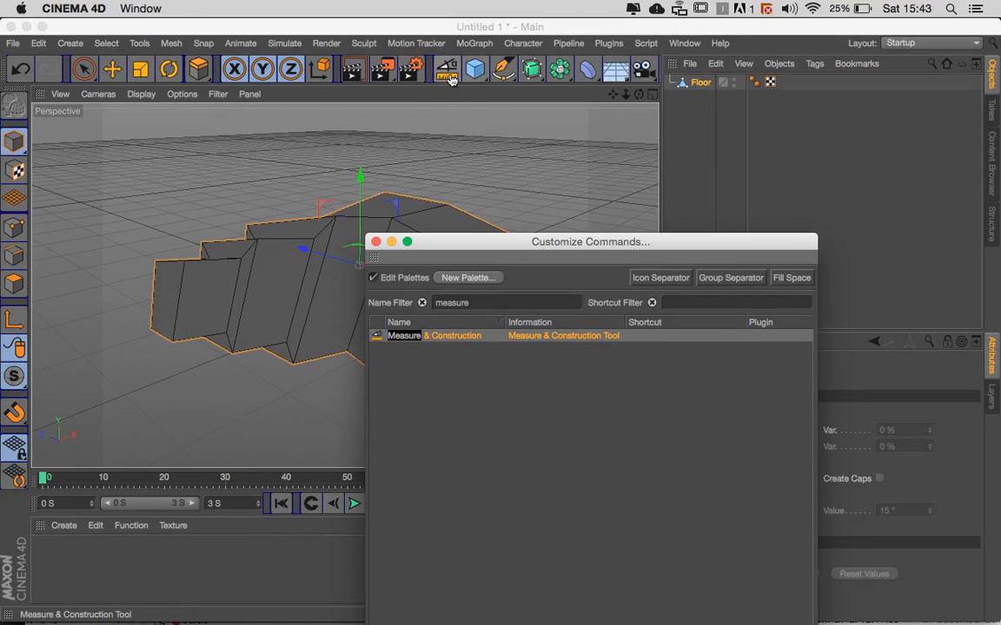
click(376, 242)
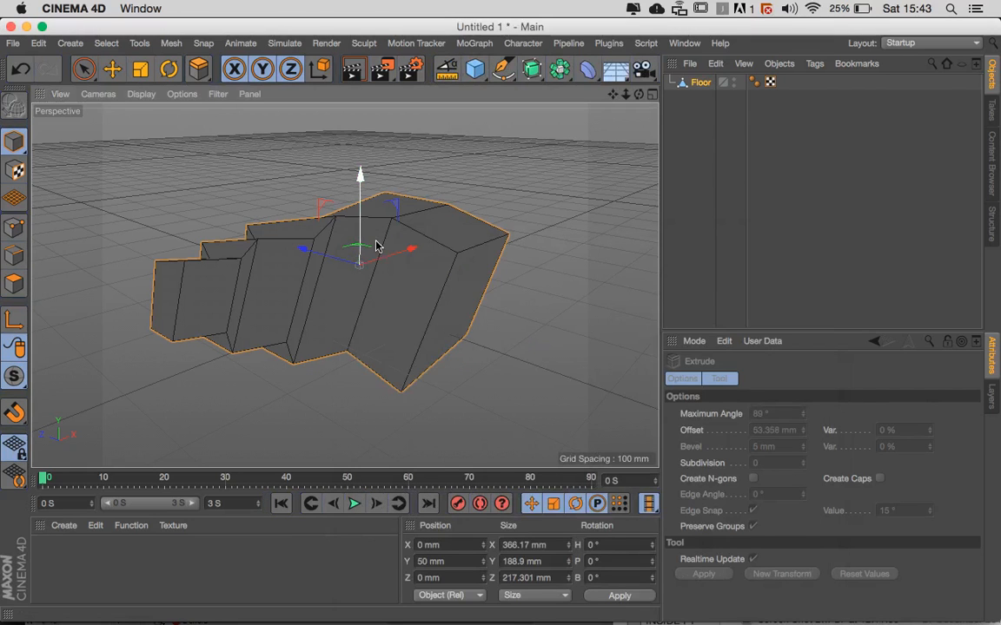
- In Point mode, measure the slanted outer edge of the negative-Z extrusion between its upper and lower corner points using Measure & Construction
alt+middle_drag(445, 300, 430, 296)
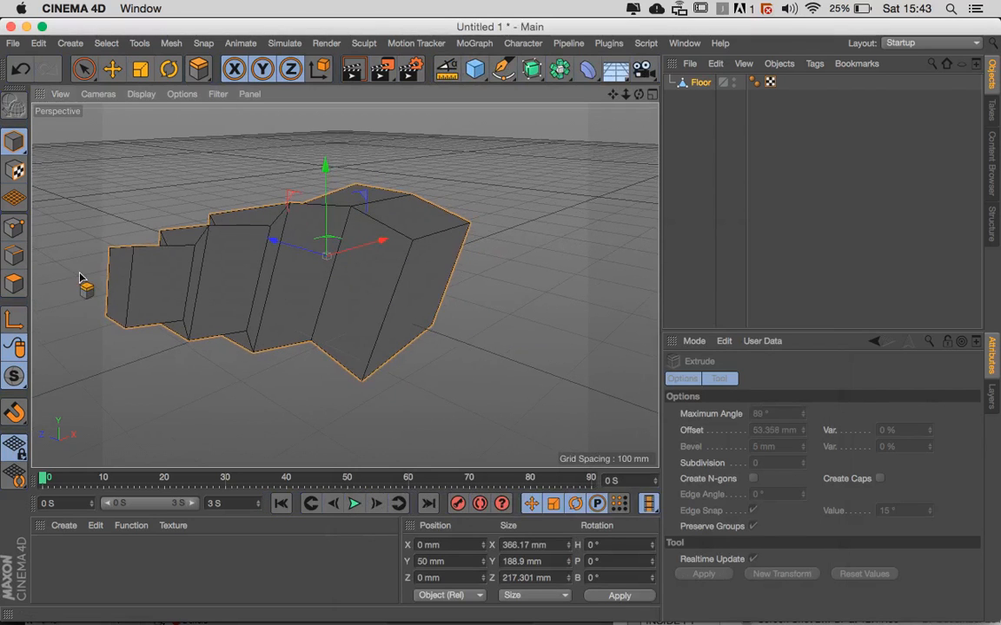
click(13, 229)
alt+drag(338, 340, 371, 351)
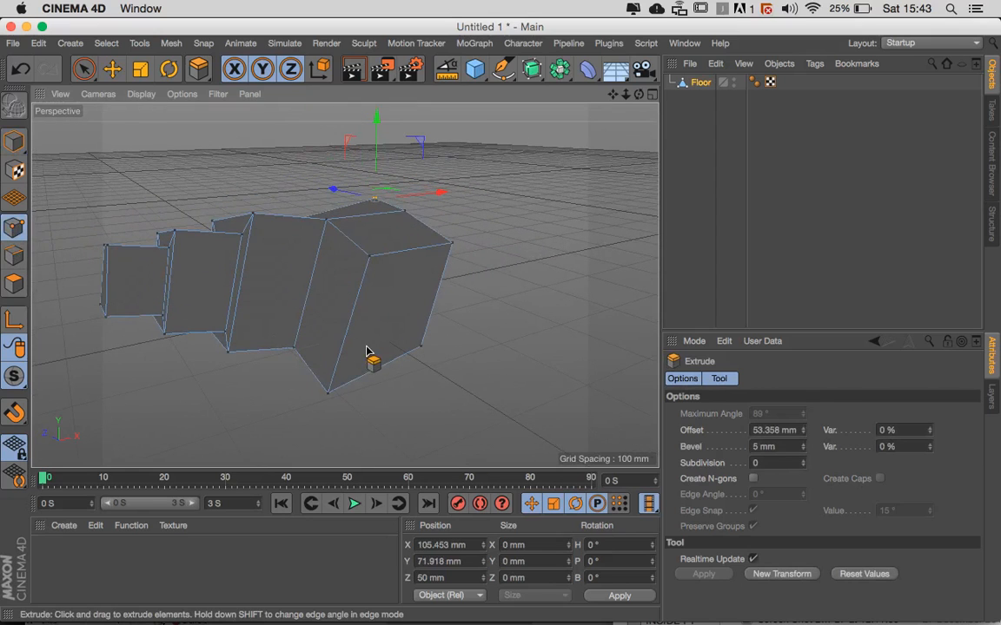
click(446, 73)
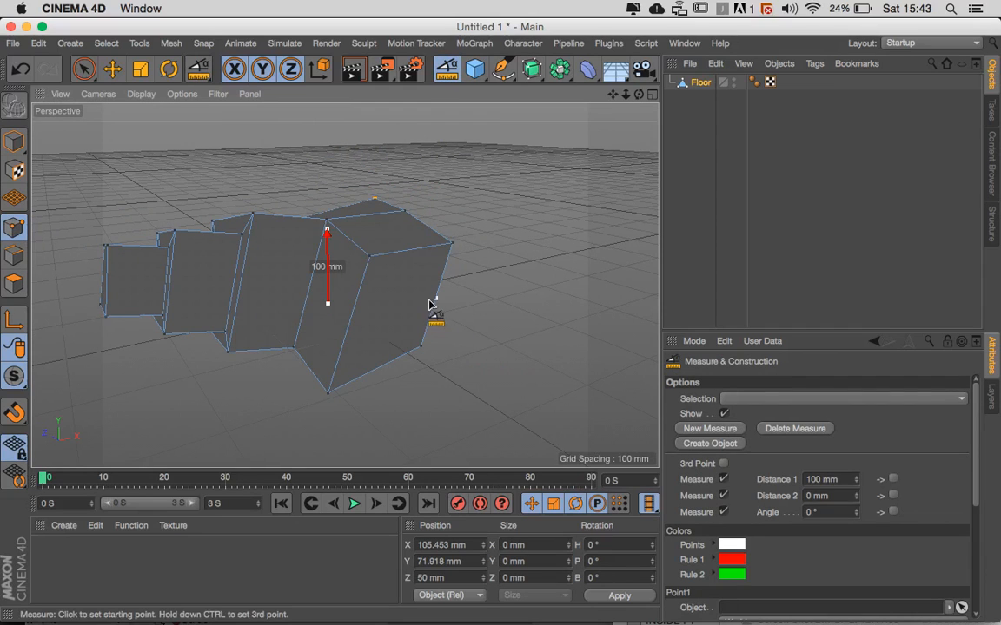
click(369, 261)
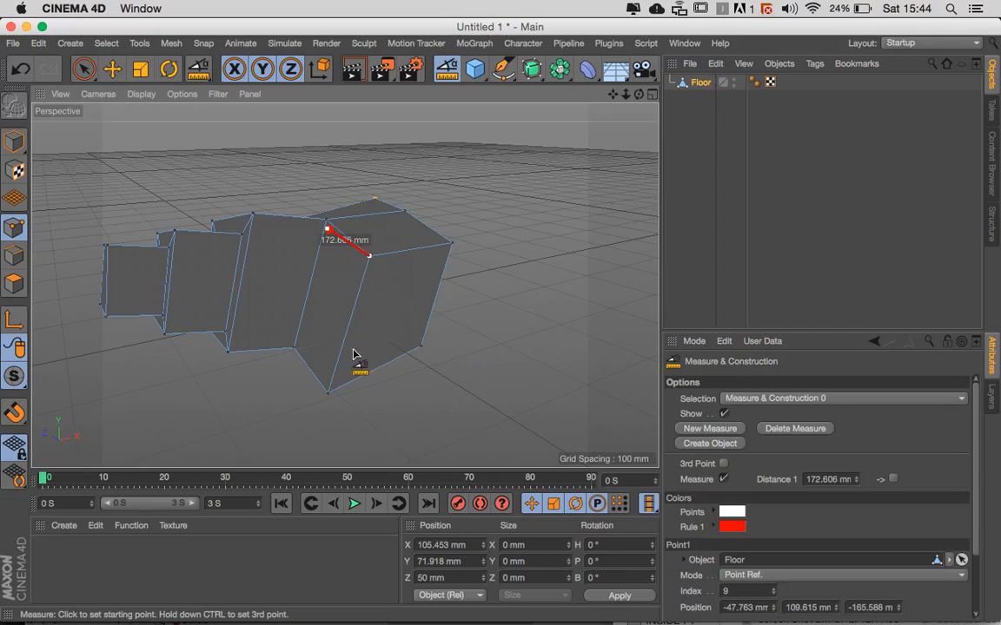
click(328, 397)
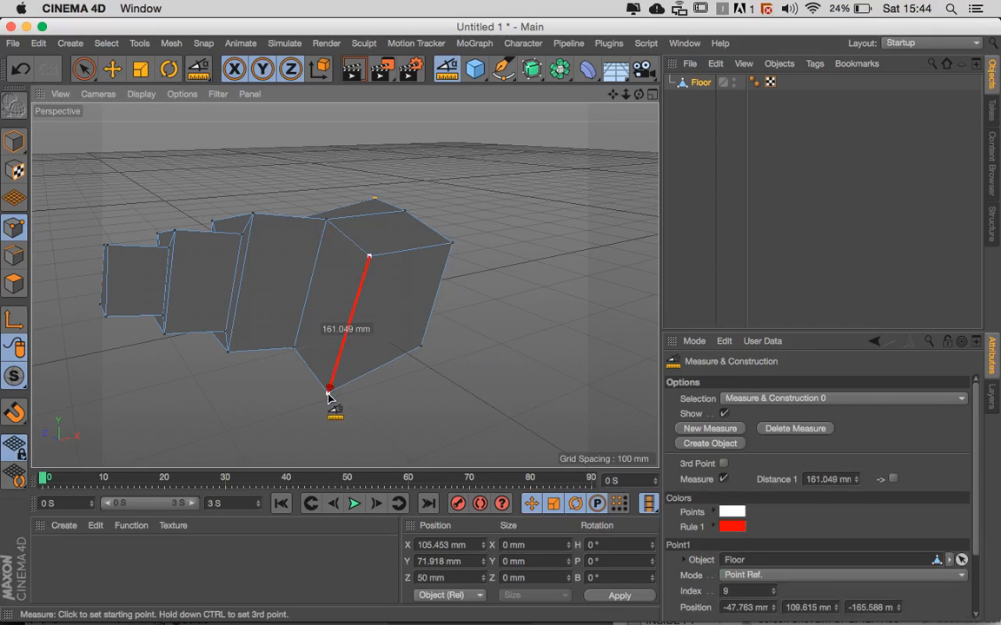
- Add a third measuring point at the other upper corner of the same face to measure its top edge and corner angle
scroll(365, 379, up, 2)
scroll(366, 375, up, 2)
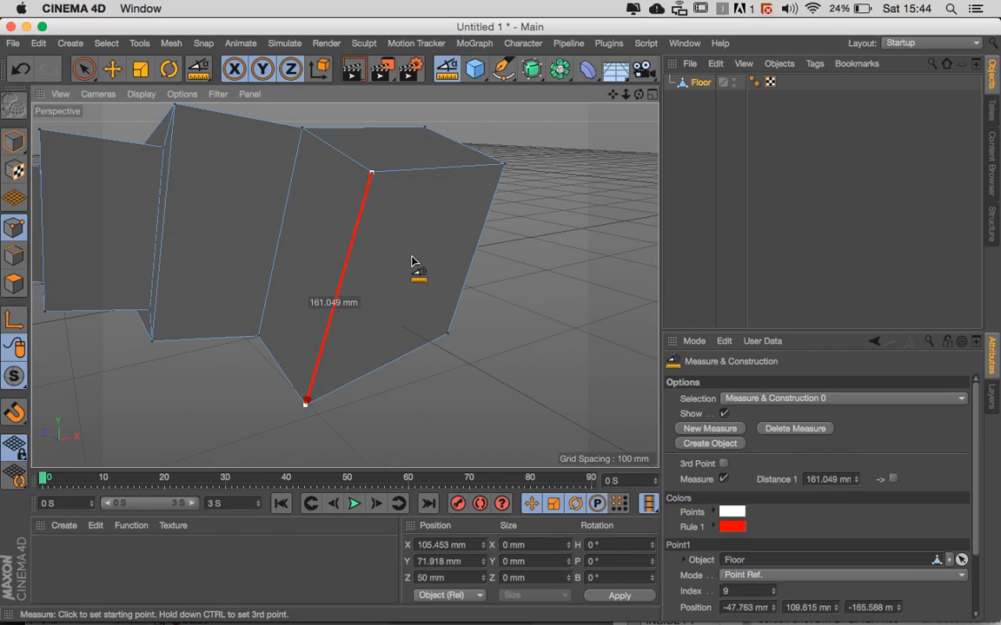
ctrl+click(503, 166)
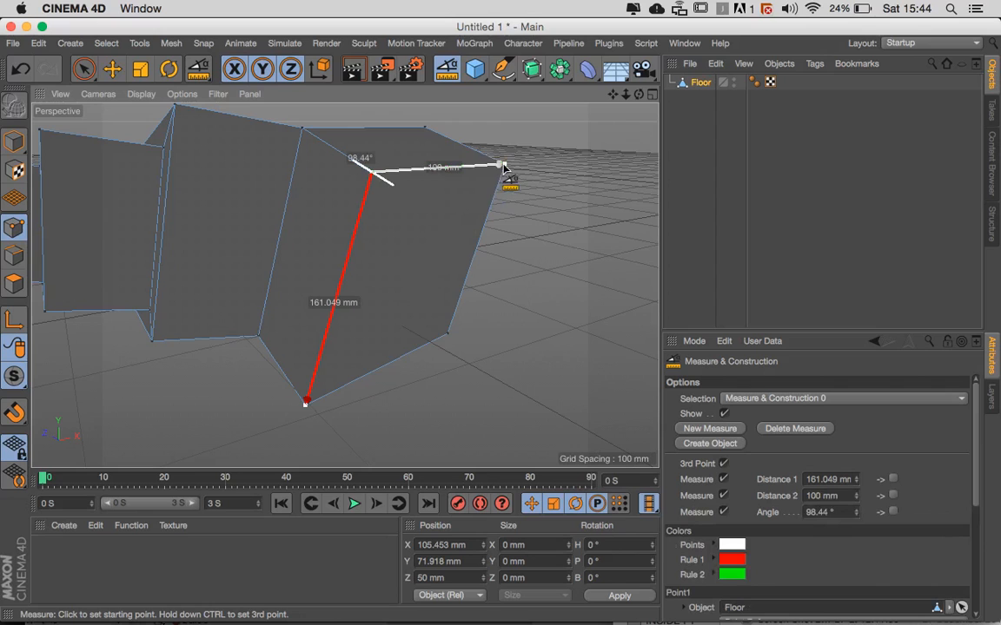
alt+drag(508, 223, 447, 227)
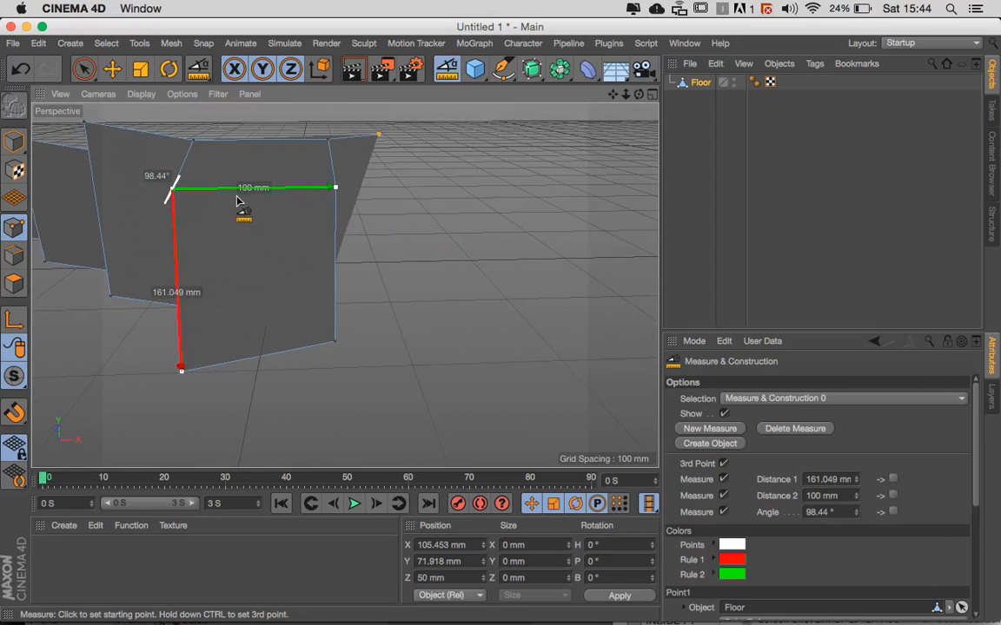
alt+drag(239, 262, 360, 250)
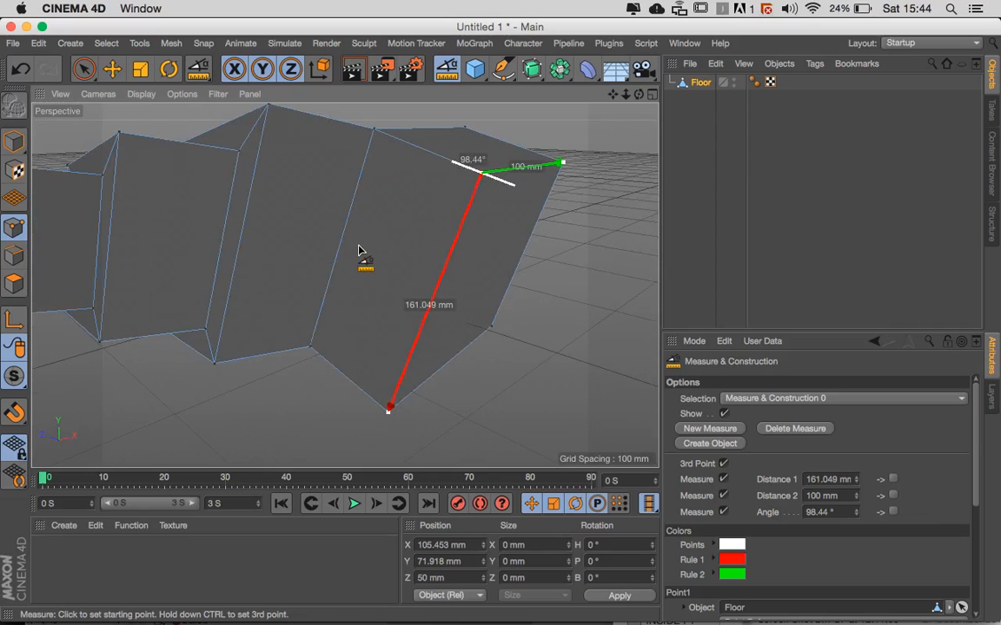
alt+drag(382, 249, 431, 263)
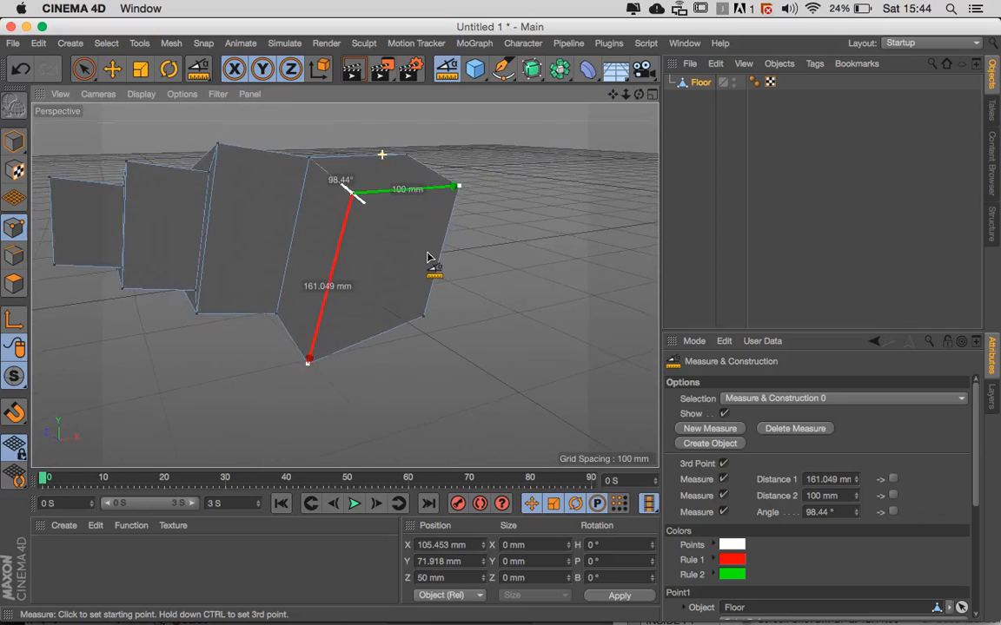
- Hide the measurement in the viewport and return the Floor object to Model mode
click(725, 414)
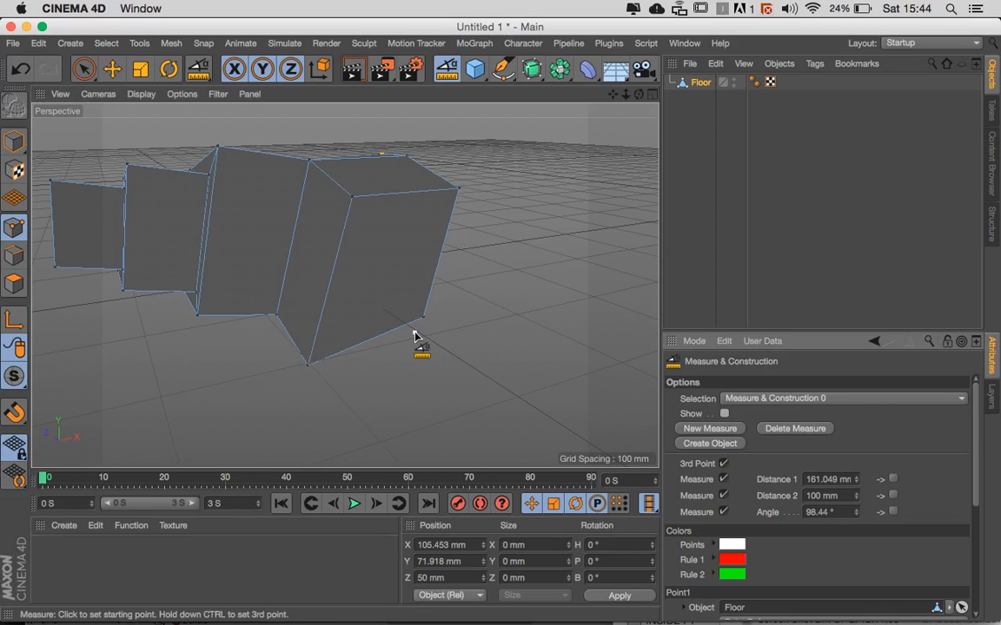
alt+drag(414, 335, 305, 398)
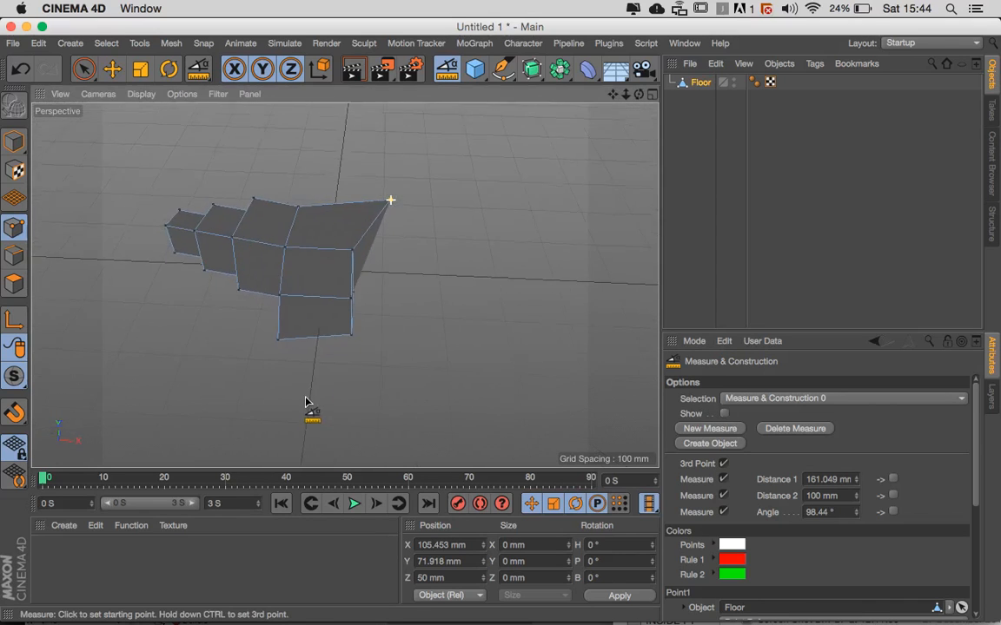
alt+drag(389, 322, 360, 256)
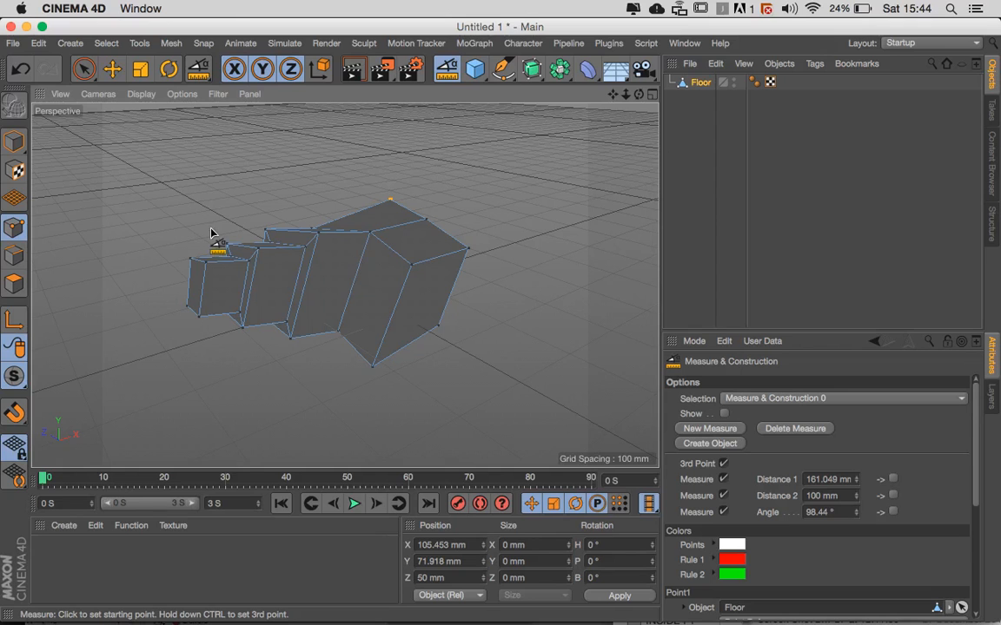
click(14, 141)
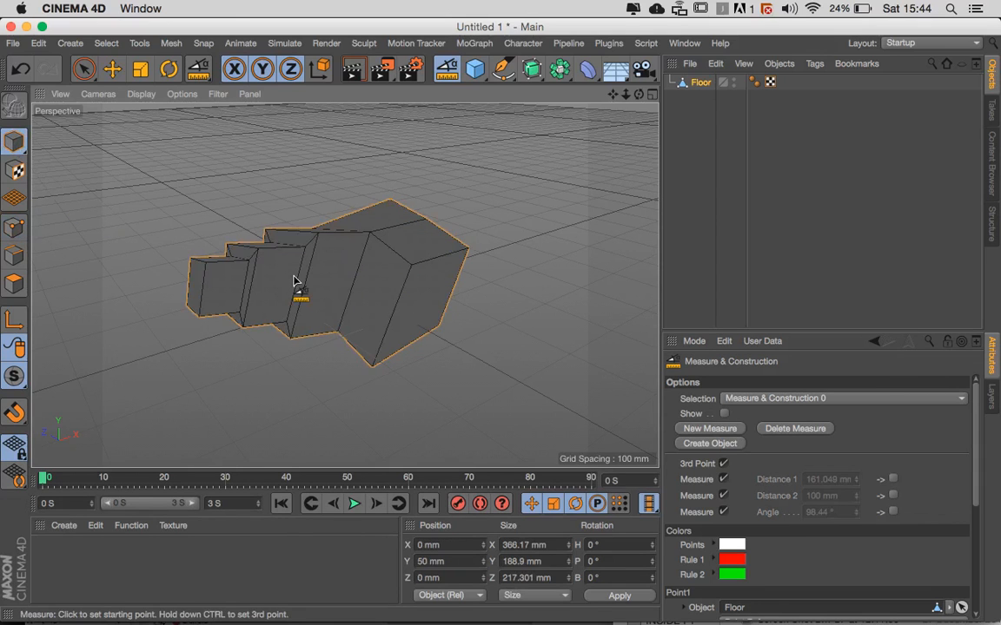